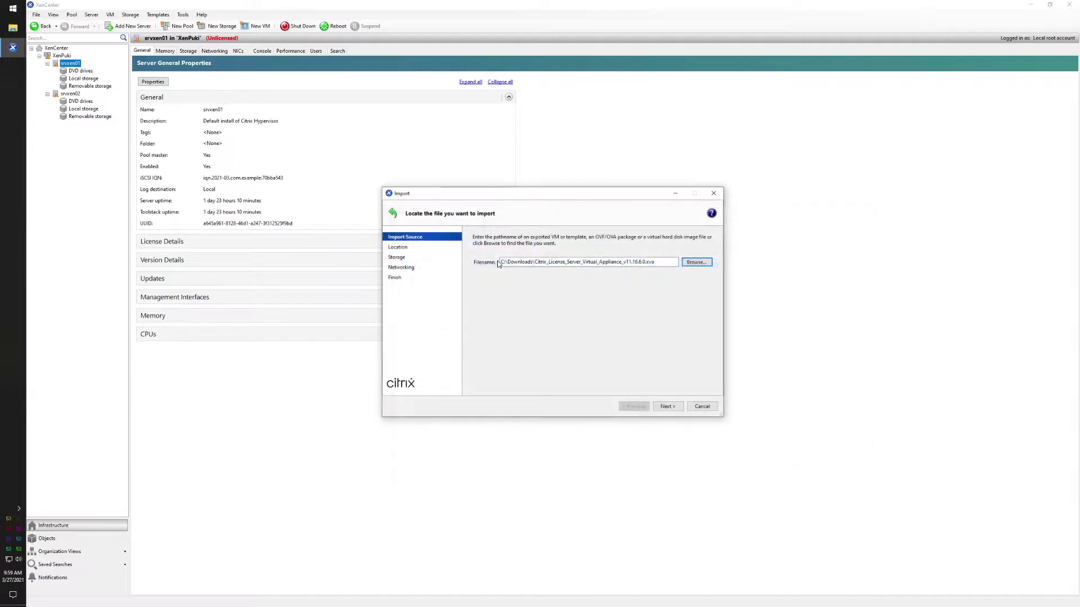
- Advance the Import wizard and store the appliance's virtual disks on srvxen01's local storage
{"action": "left_click", "coordinate": [668, 407]}
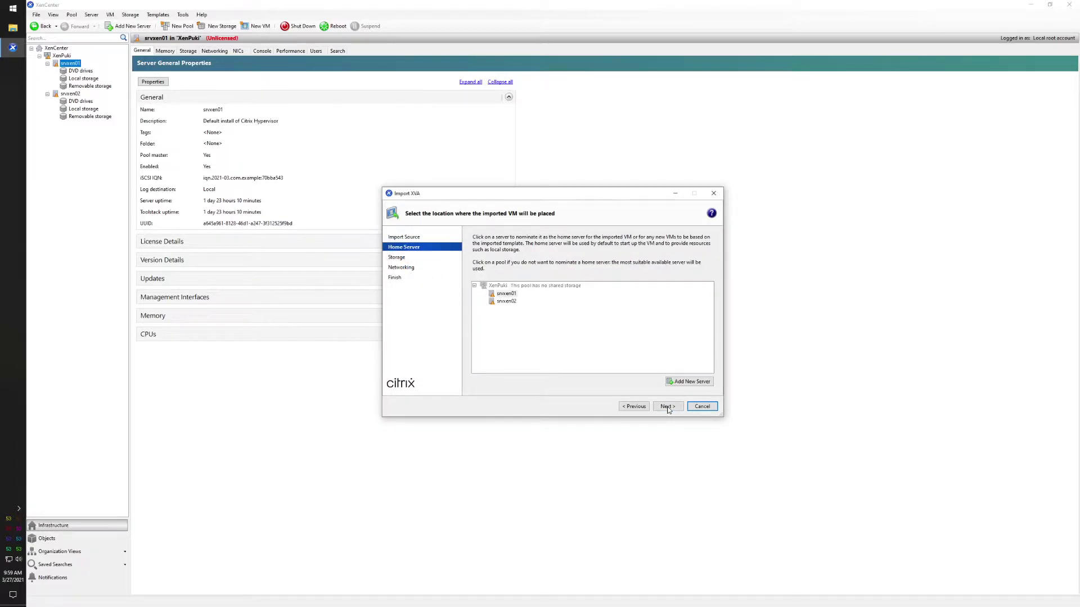
{"action": "left_click", "coordinate": [667, 408]}
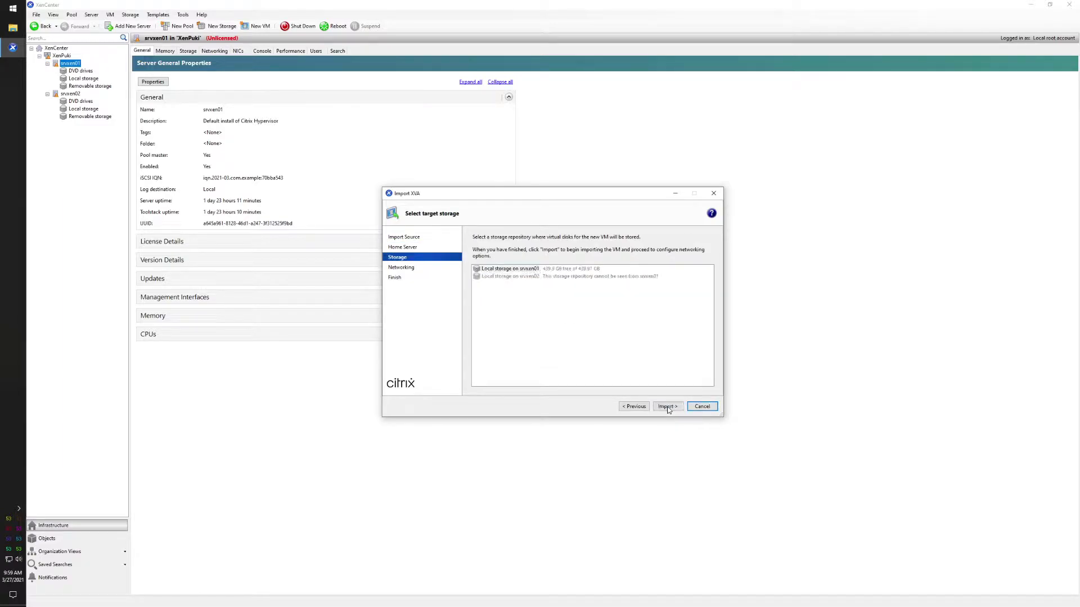
{"action": "left_click", "coordinate": [509, 270]}
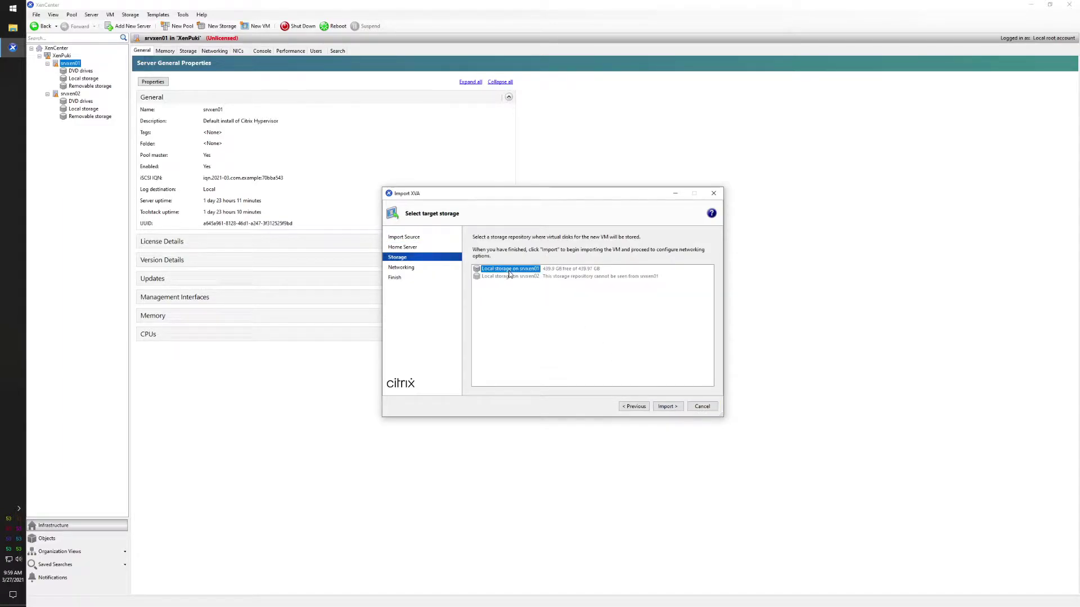
{"action": "left_click", "coordinate": [665, 406]}
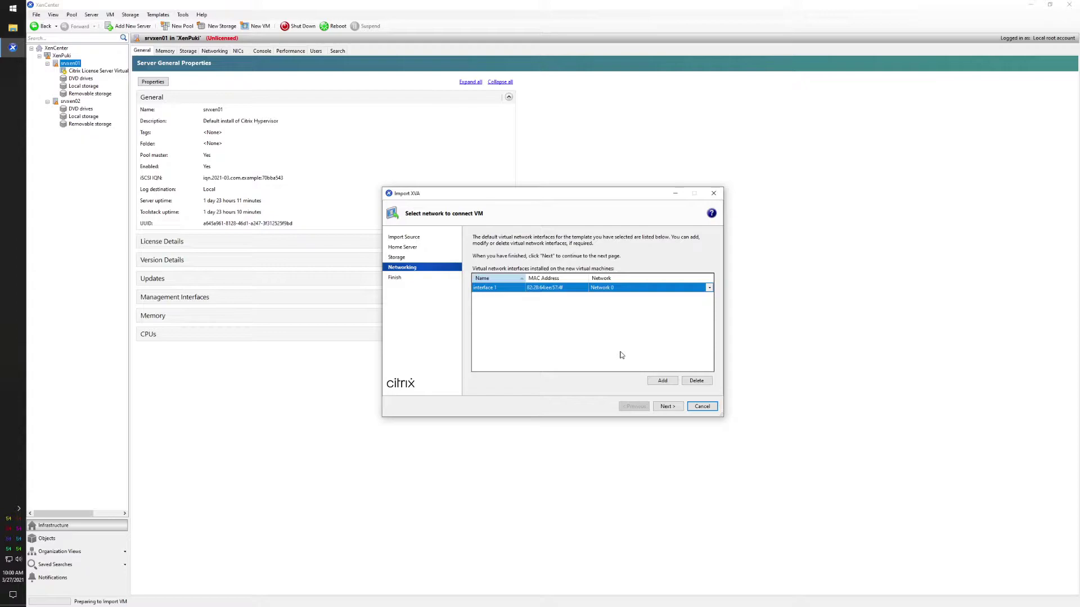
- Keep interface 1 on Network 0, review the settings and finish the wizard to run the import
{"action": "left_click", "coordinate": [569, 288]}
{"action": "left_click_drag", "start_coordinate": [511, 286], "coordinate": [490, 286]}
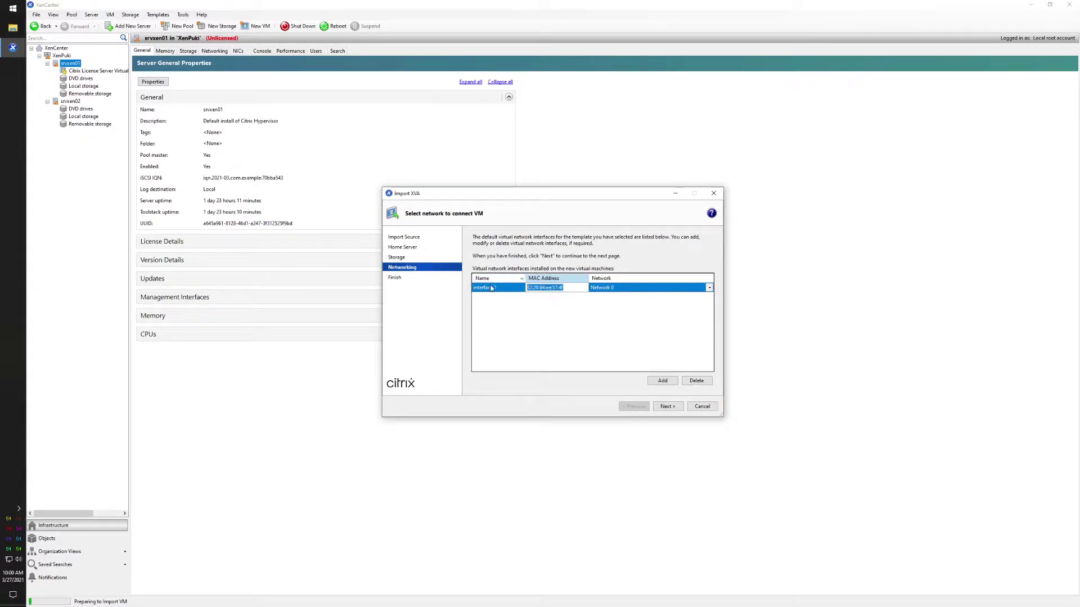
{"action": "key", "text": "alt+Tab"}
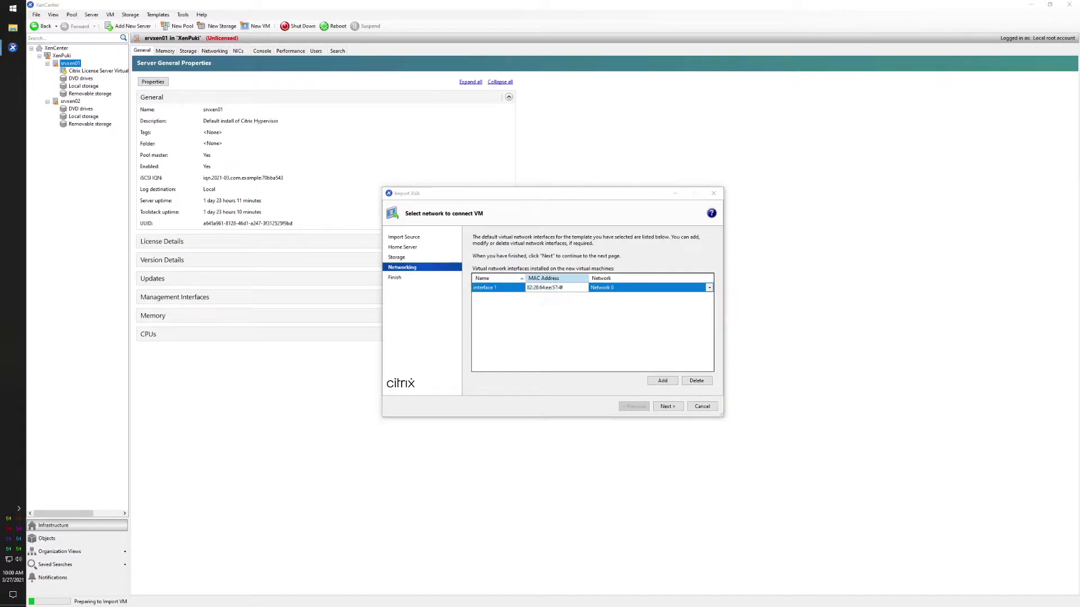
{"action": "left_click", "coordinate": [560, 390]}
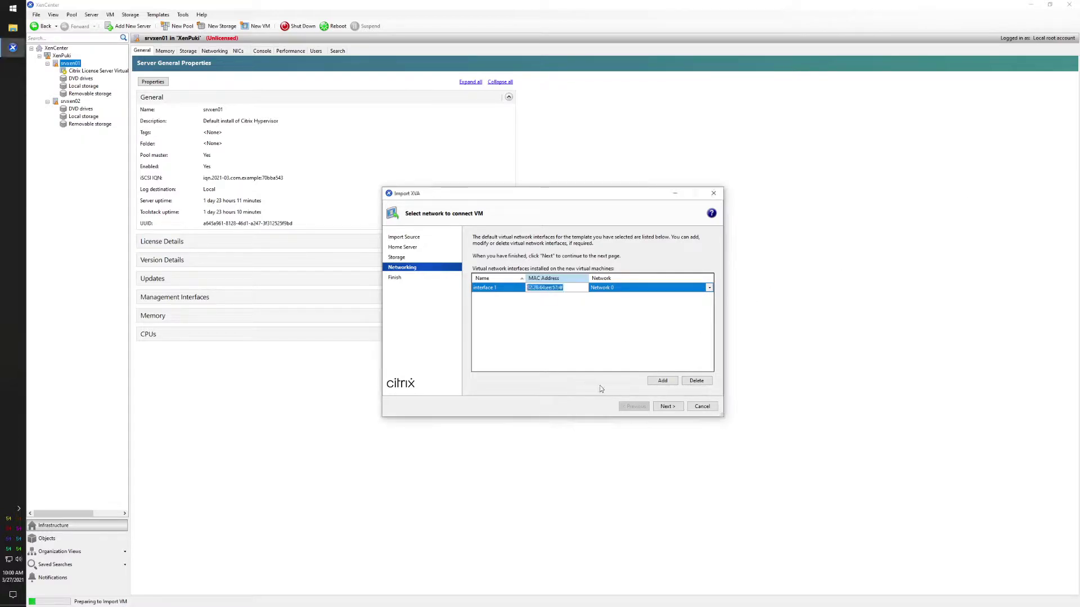
{"action": "key", "text": "alt+Tab"}
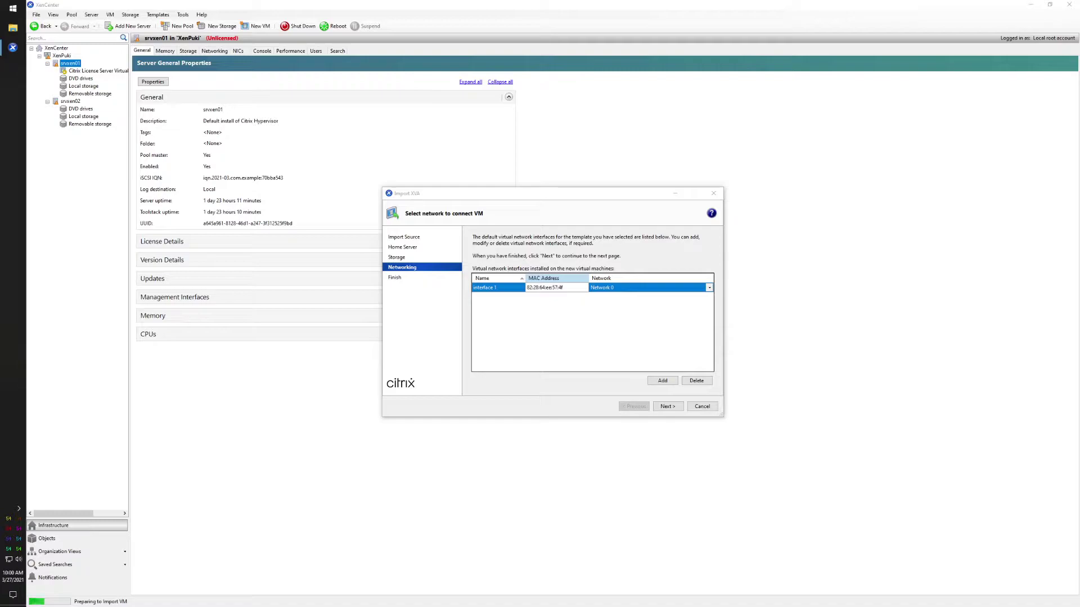
{"action": "left_click", "coordinate": [668, 411]}
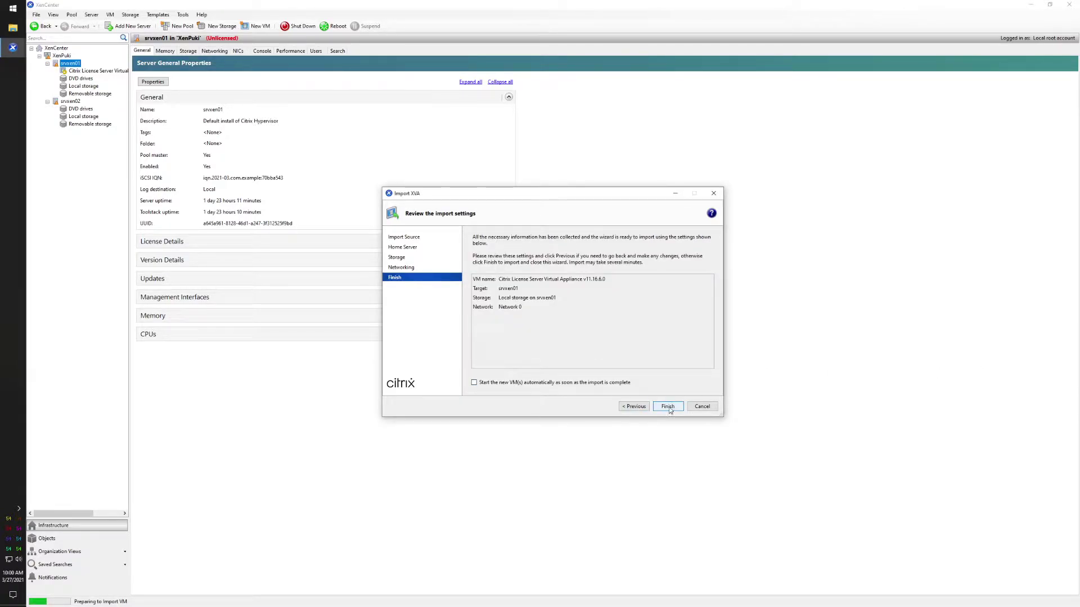
{"action": "left_click", "coordinate": [667, 407]}
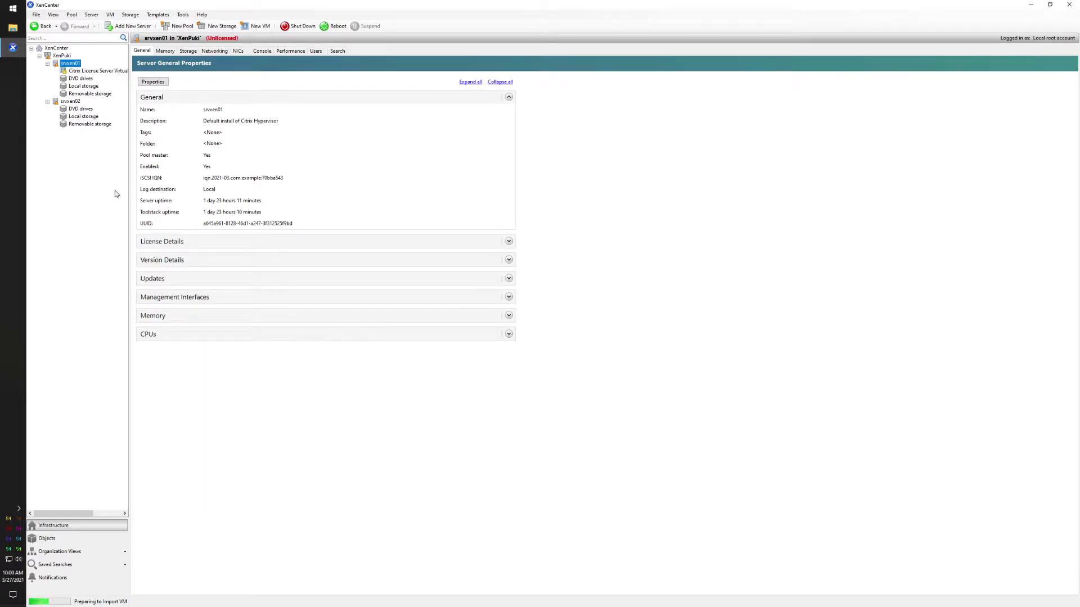
- Widen the resource tree, select the imported License Server appliance, and quit a system tray app
{"action": "left_click_drag", "start_coordinate": [130, 194], "coordinate": [184, 192]}
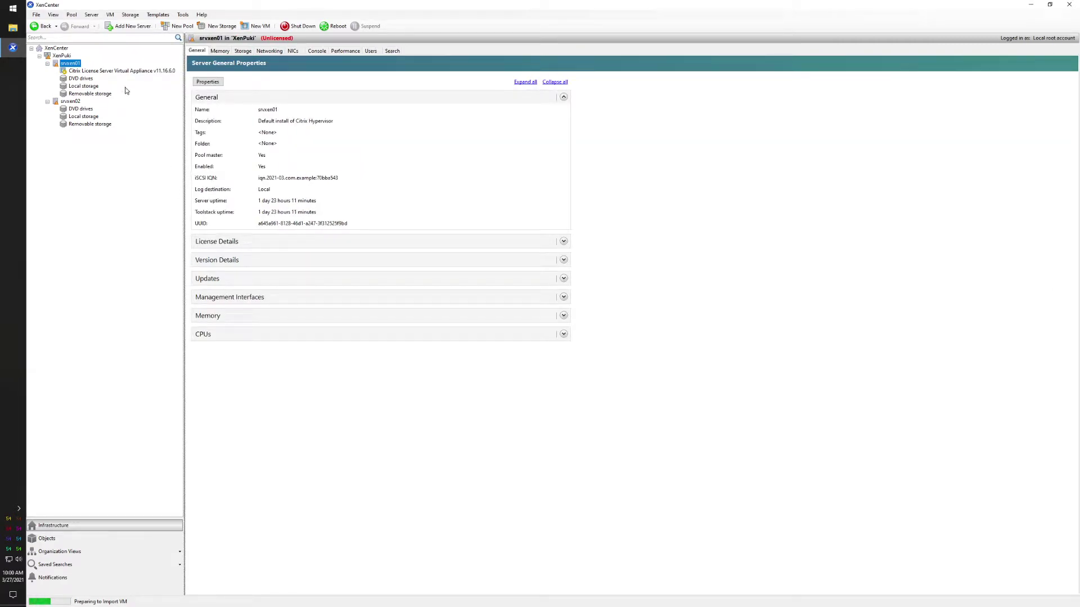
{"action": "left_click", "coordinate": [131, 71]}
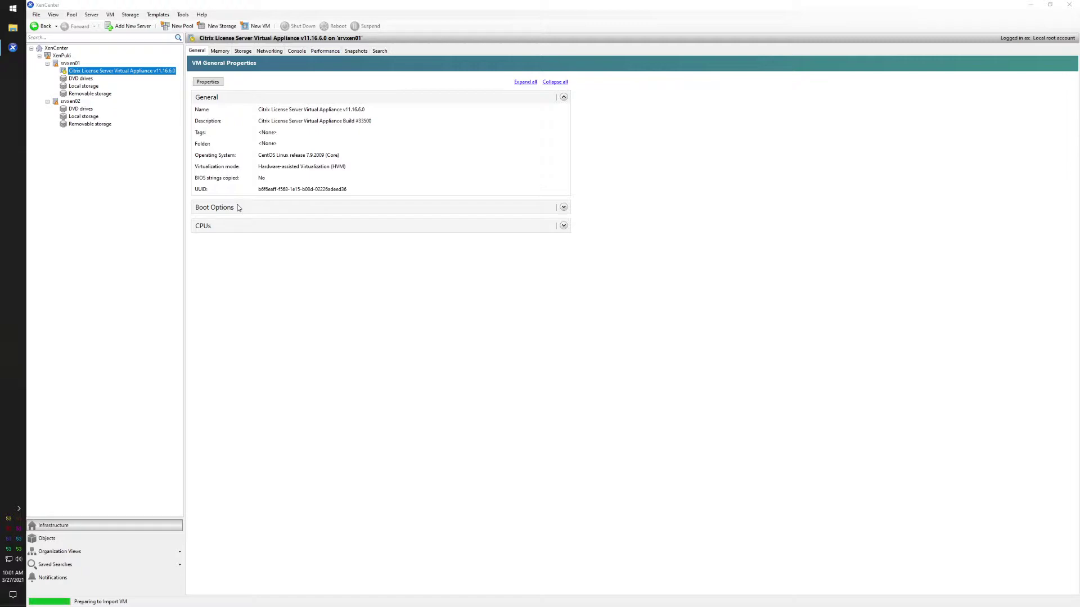
{"action": "left_click", "coordinate": [19, 508]}
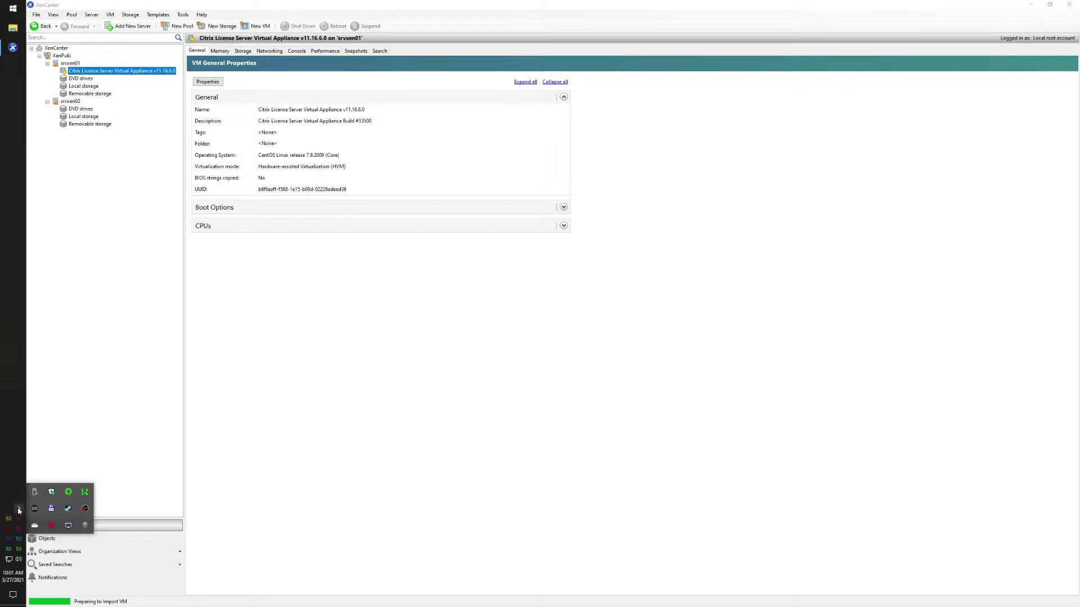
{"action": "right_click", "coordinate": [66, 508]}
{"action": "left_click", "coordinate": [84, 501]}
{"action": "left_click", "coordinate": [19, 441]}
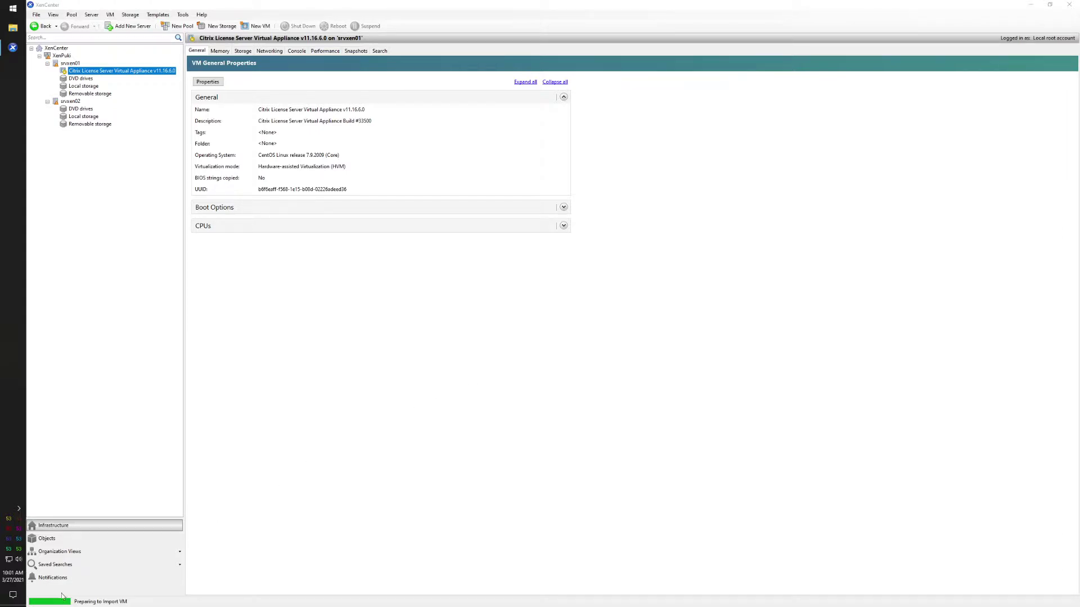
- Check the memory details of the appliance and the srvxen01 host, then return to General
{"action": "left_click", "coordinate": [216, 53]}
{"action": "left_click", "coordinate": [74, 63]}
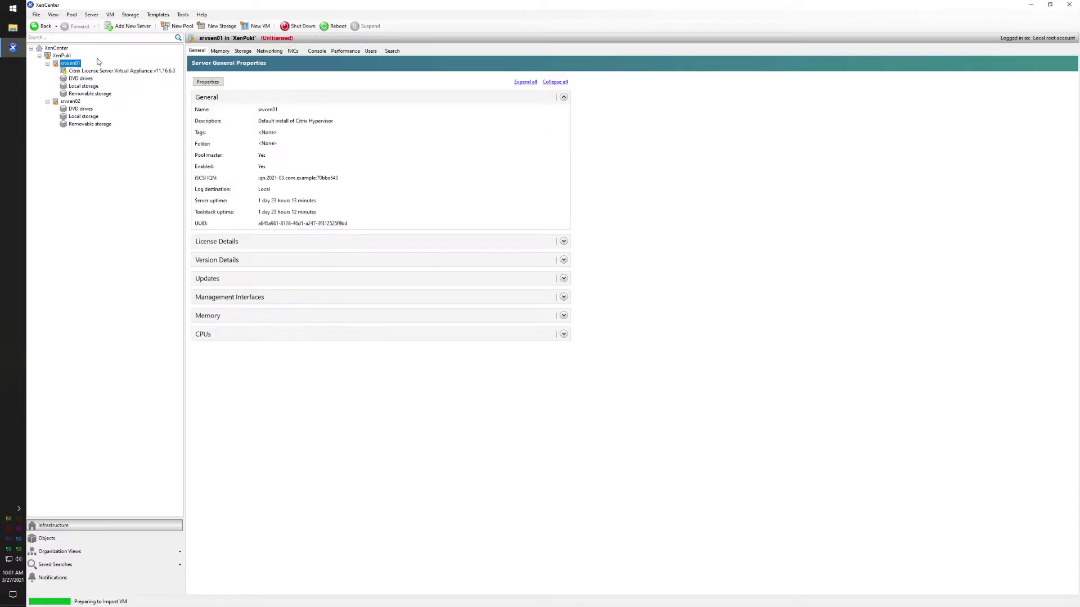
{"action": "left_click", "coordinate": [211, 51]}
{"action": "left_click", "coordinate": [205, 51]}
- Confirm in the Events log that the import finished in 00:01:59, then return to the resource tree
{"action": "left_click", "coordinate": [63, 579]}
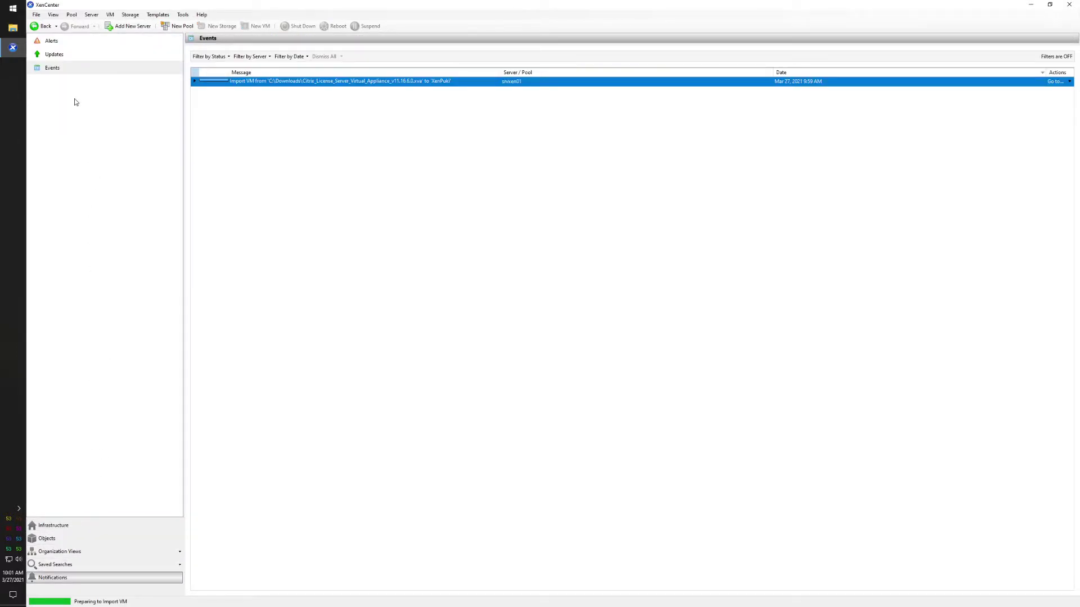
{"action": "left_click", "coordinate": [194, 81]}
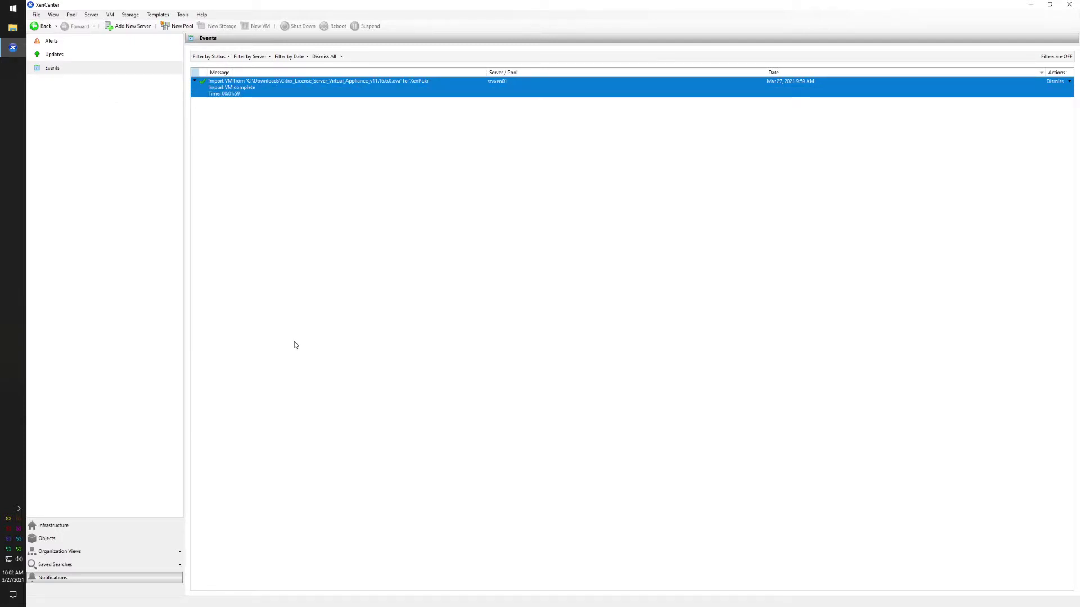
{"action": "left_click", "coordinate": [56, 525]}
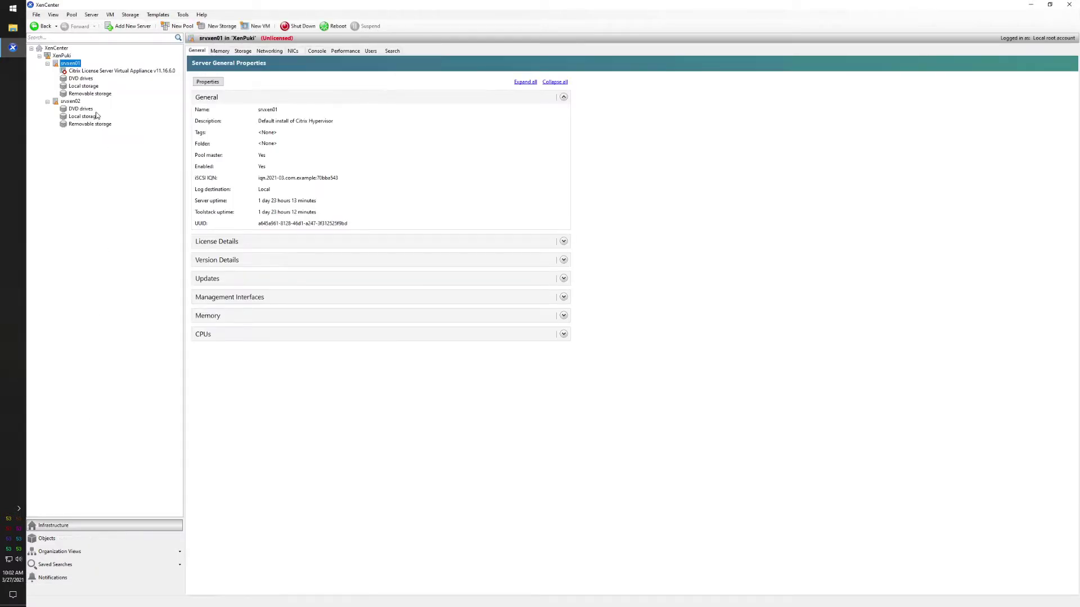
- Start the License Server appliance VM and watch its console boot CentOS Linux 7
{"action": "right_click", "coordinate": [105, 72]}
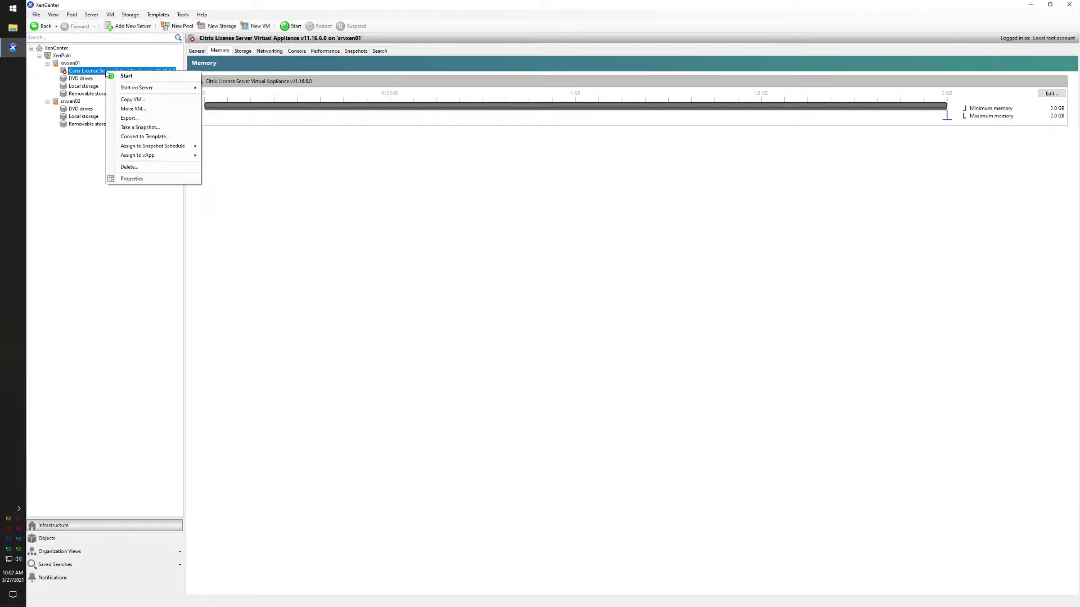
{"action": "left_click", "coordinate": [269, 51]}
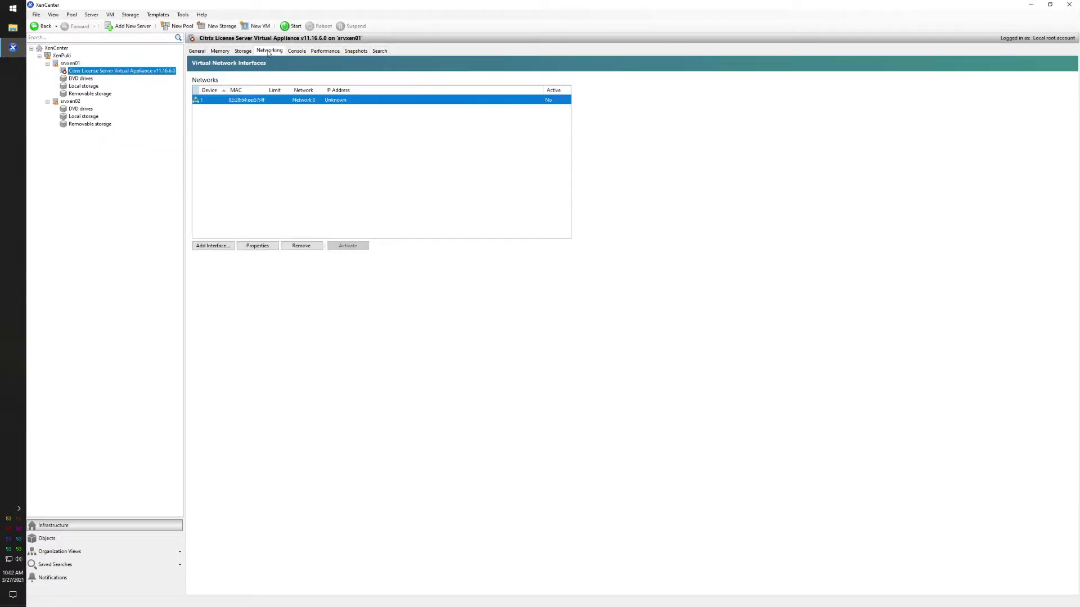
{"action": "left_click", "coordinate": [203, 52]}
{"action": "right_click", "coordinate": [126, 70]}
{"action": "left_click", "coordinate": [137, 73]}
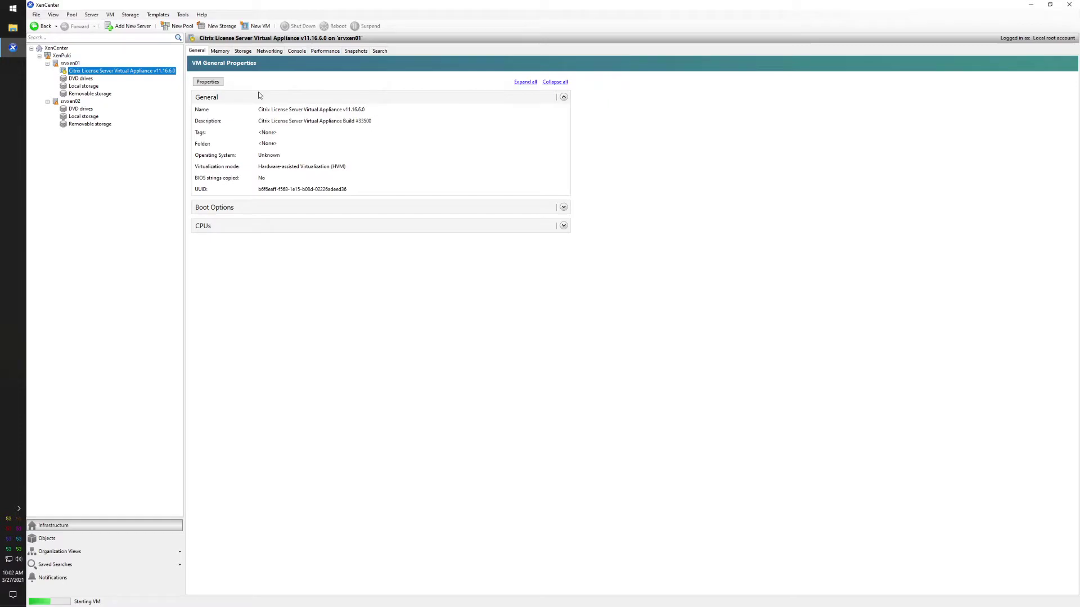
{"action": "left_click", "coordinate": [296, 51]}
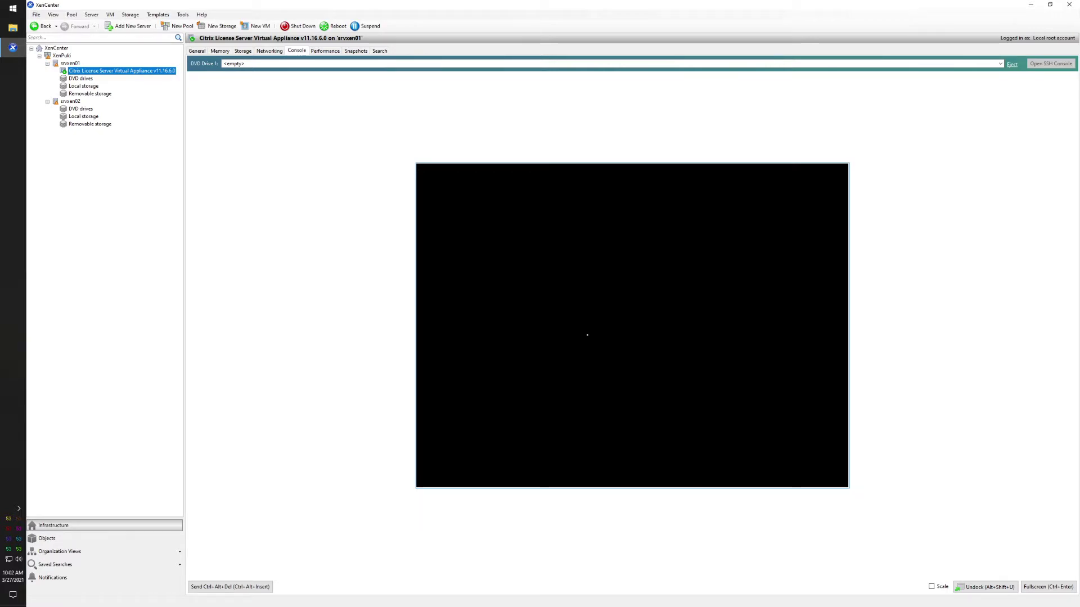
- Begin first-boot setup, setting the root password, hostname srvctxlic01 and domain suffix puki.local
{"action": "left_click", "coordinate": [588, 339]}
{"action": "key", "text": "Return"}
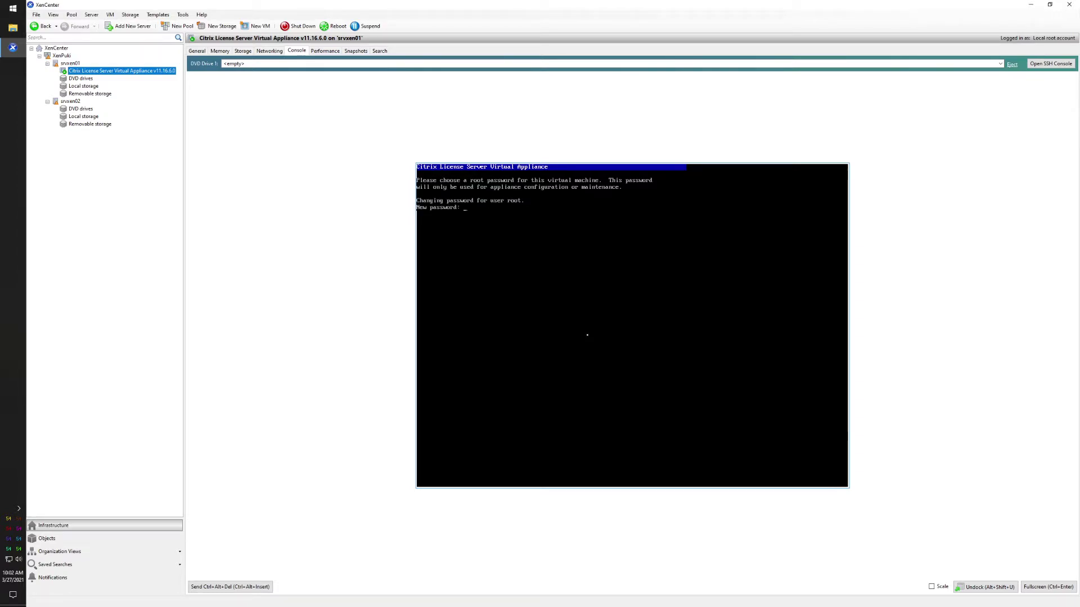
{"action": "key", "text": "Return"}
{"action": "key", "text": "Return"}
{"action": "type", "text": "se specify a hostname: srvct"}
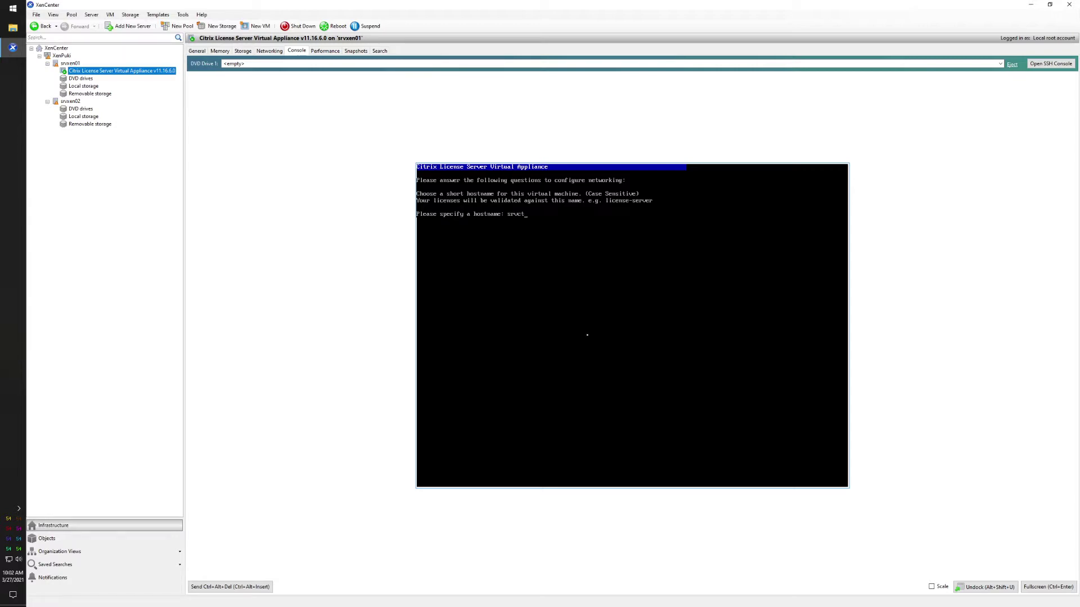
{"action": "type", "text": "xlic01"}
{"action": "key", "text": "Return"}
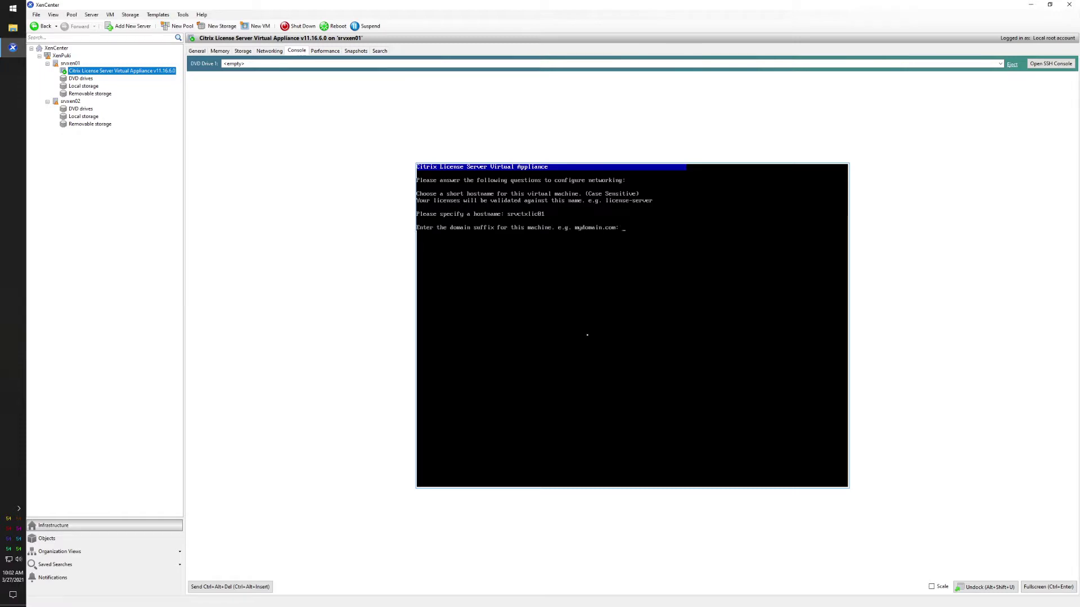
{"action": "type", "text": "puki.local"}
{"action": "key", "text": "Return"}
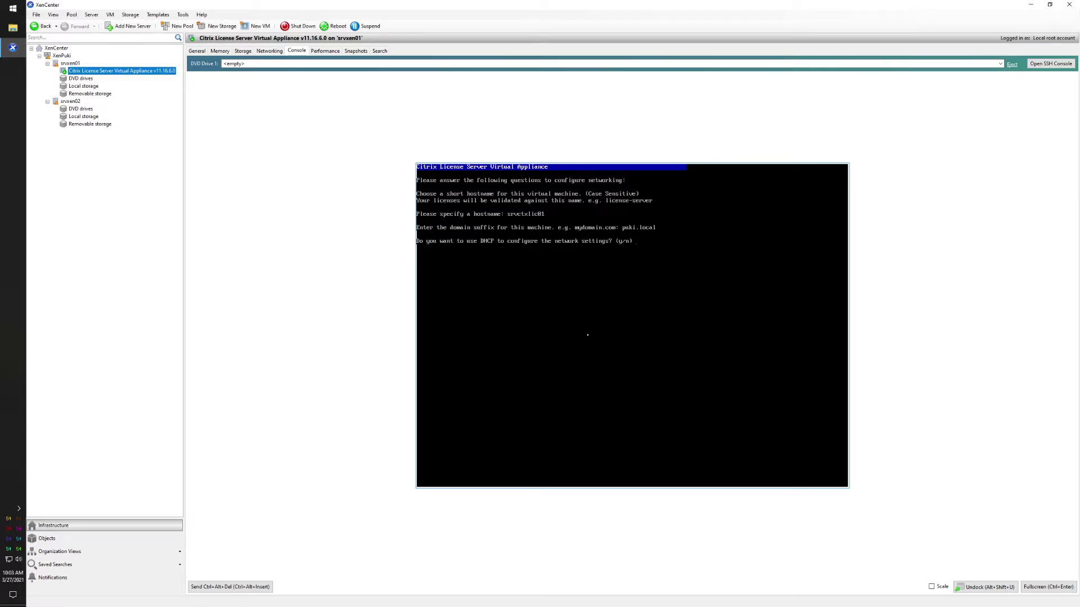
- Choose DHCP networking and create the web console admin user 'admin' with its password
{"action": "type", "text": "y"}
{"action": "key", "text": "Return"}
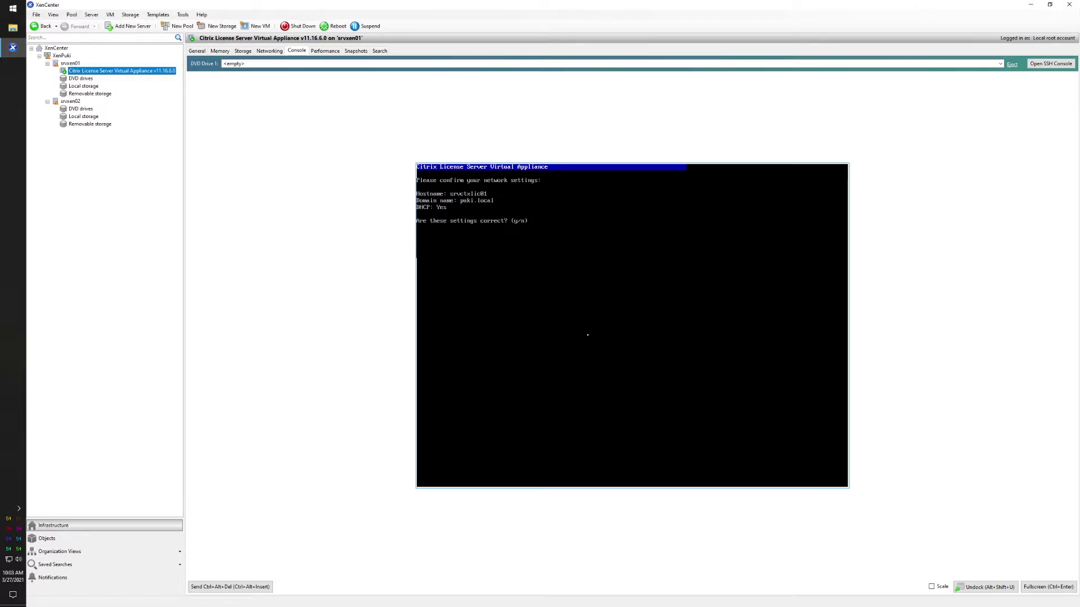
{"action": "type", "text": "y"}
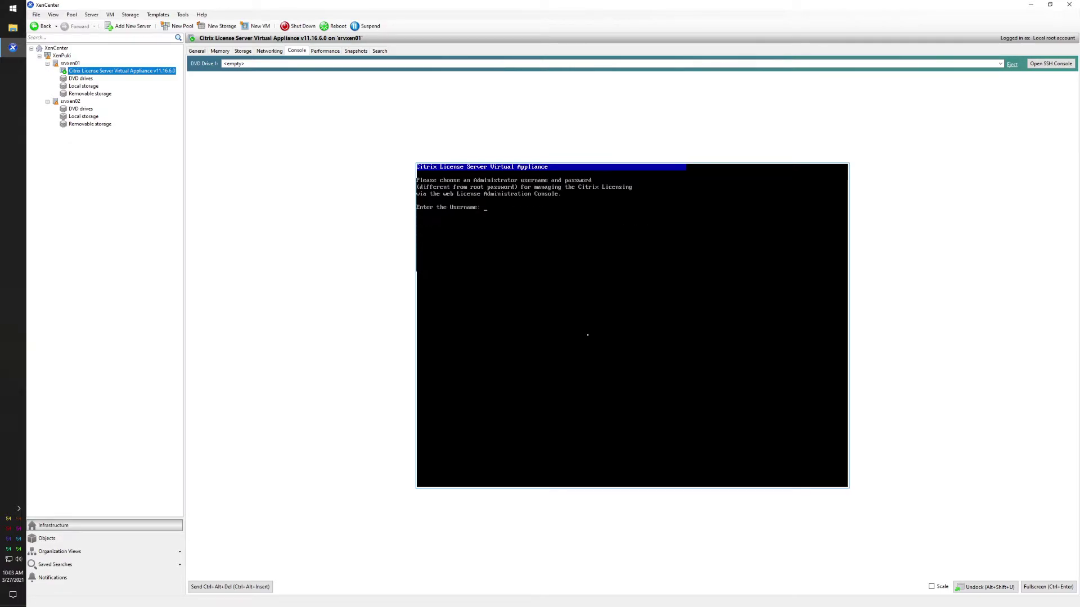
{"action": "type", "text": "admin"}
{"action": "key", "text": "Return"}
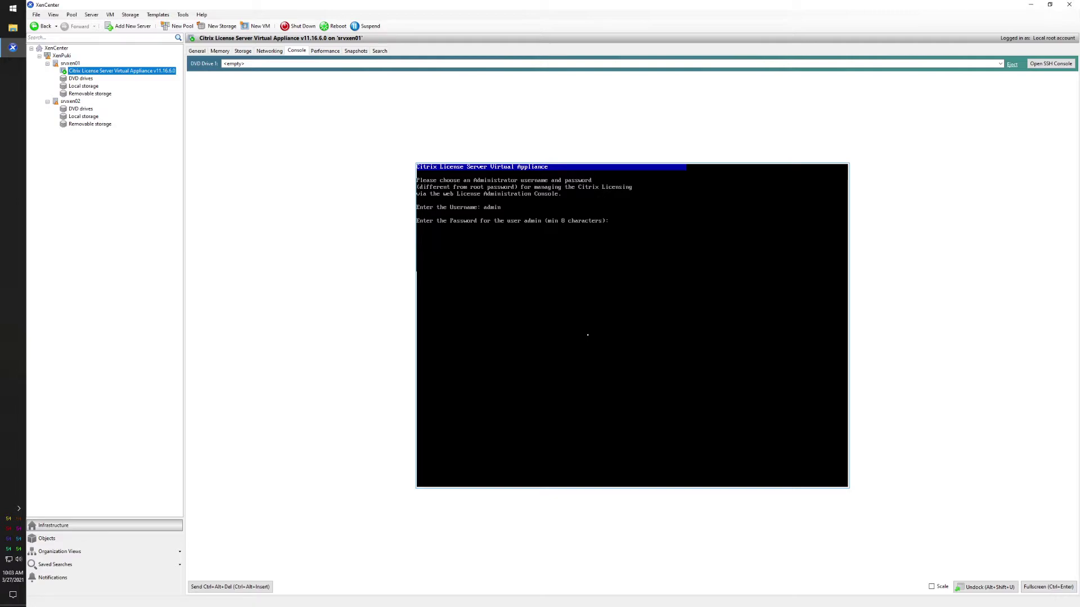
{"action": "key", "text": "Return"}
{"action": "key", "text": "Return"}
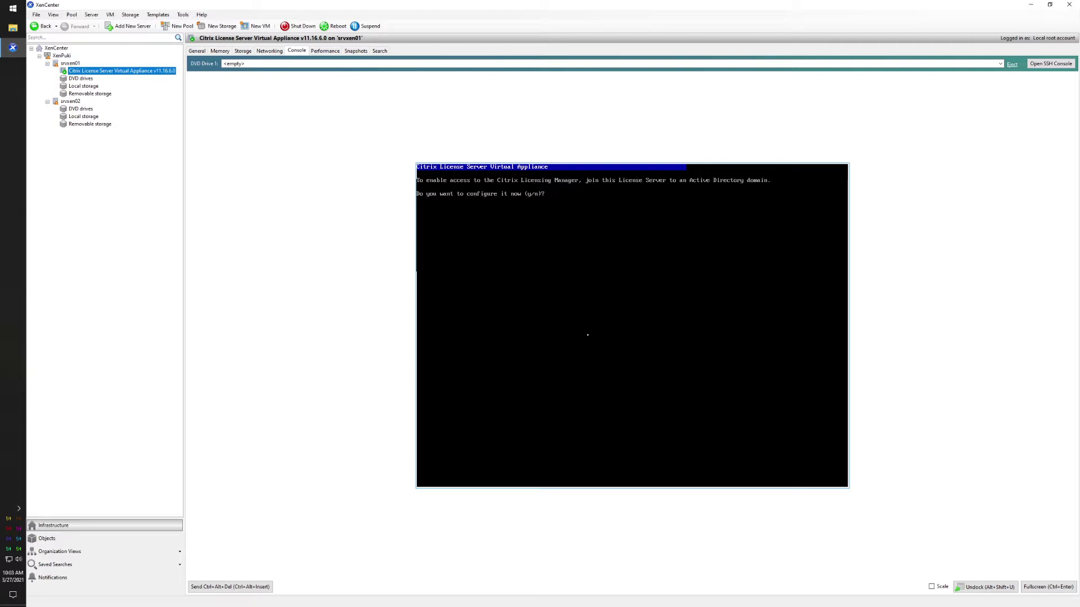
- Join the appliance to puki.local with the srvctxlic01 domain account, then dismiss the results and summary
{"action": "key", "text": "Return"}
{"action": "type", "text": "puki.local"}
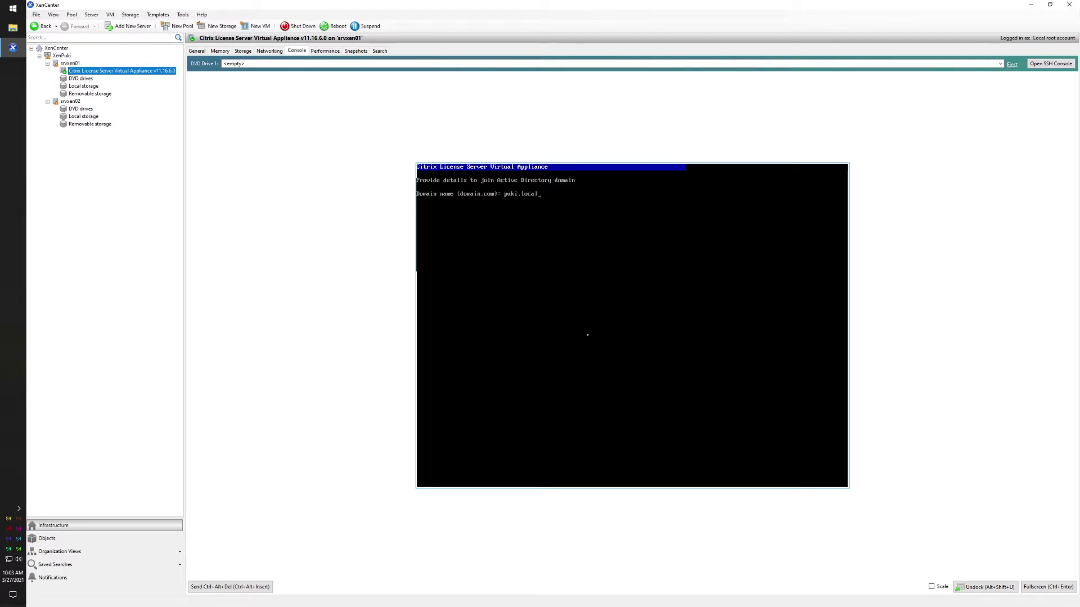
{"action": "key", "text": "Return"}
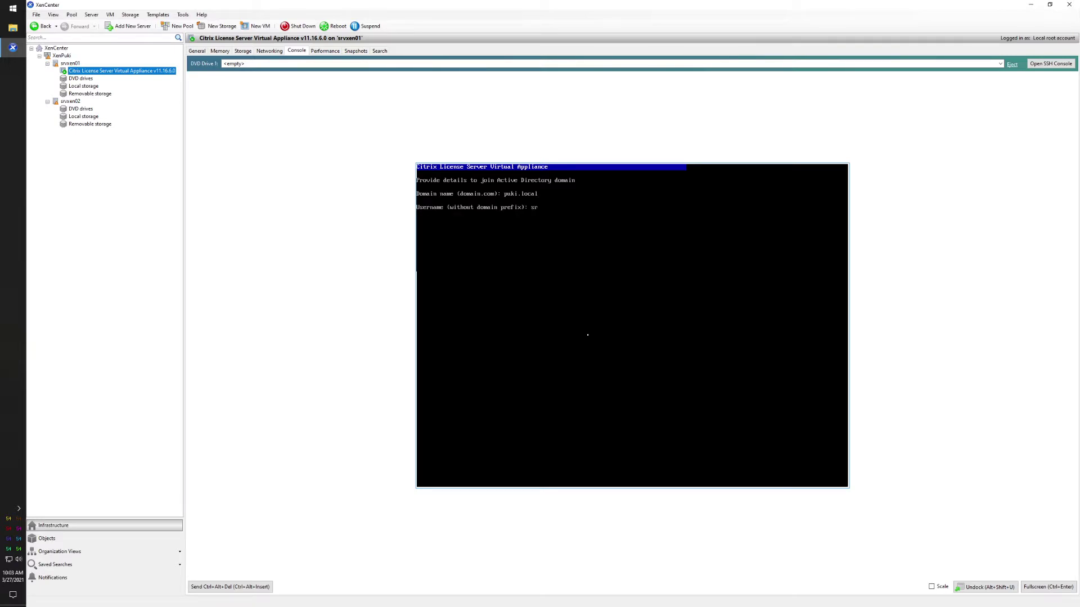
{"action": "type", "text": "srvctxlic01"}
{"action": "key", "text": "Return"}
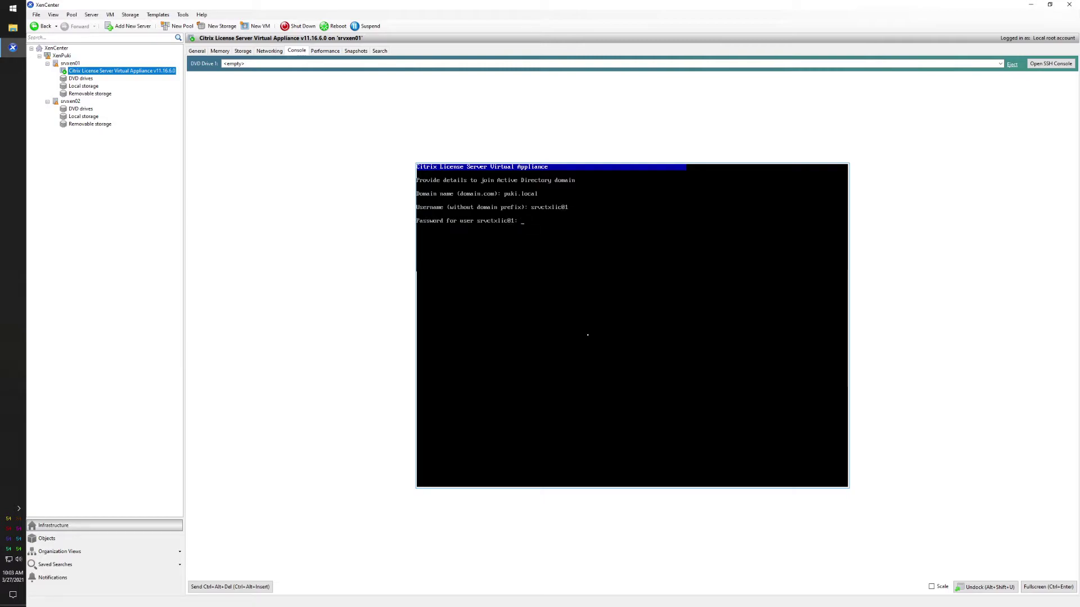
{"action": "key", "text": "Return"}
{"action": "key", "text": "Return"}
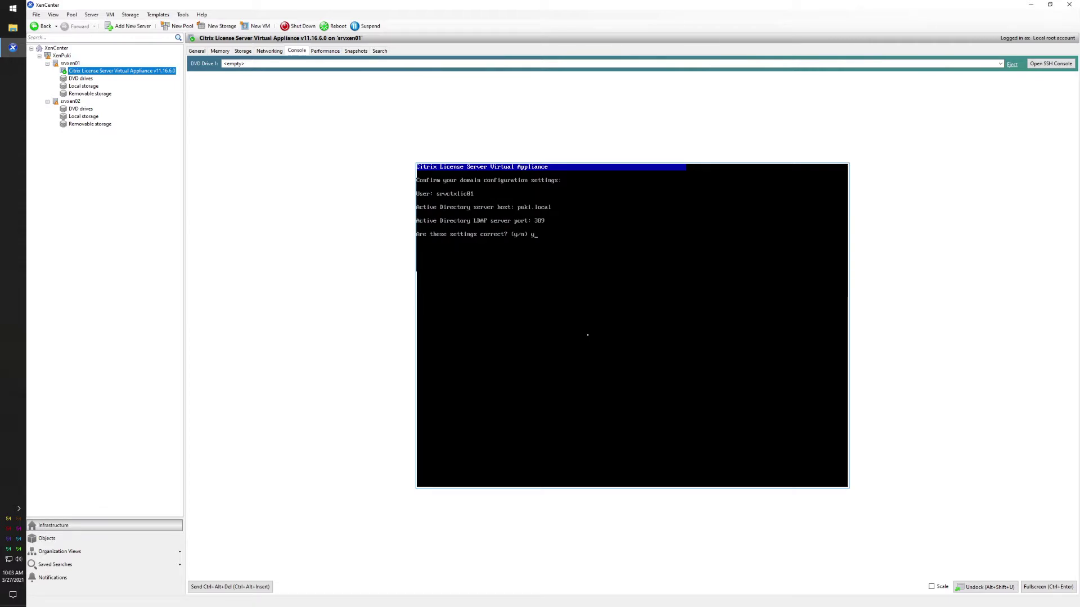
{"action": "key", "text": "Return"}
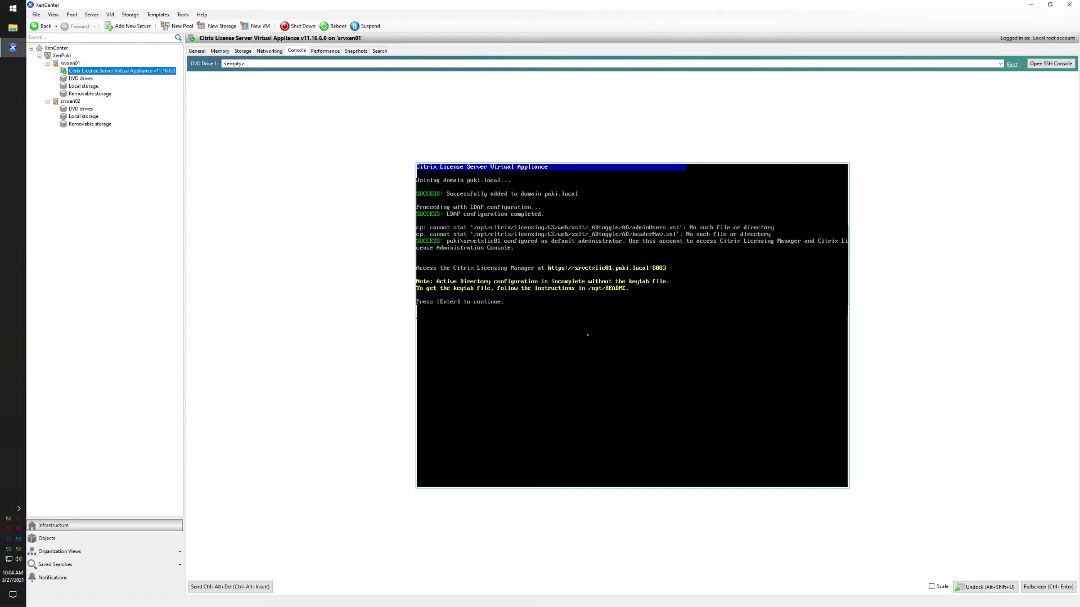
{"action": "key", "text": "Return"}
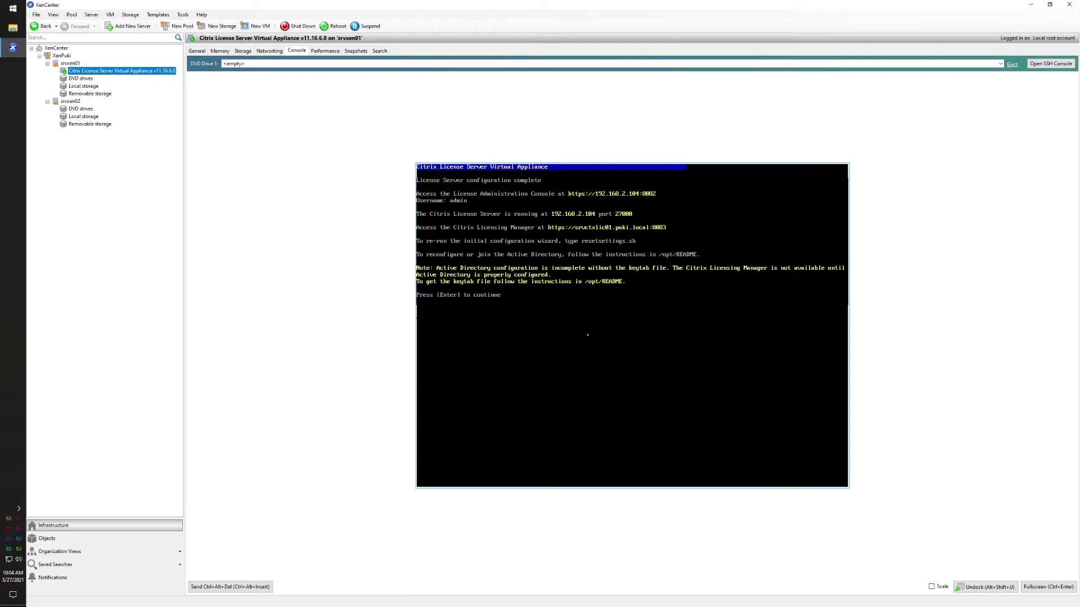
{"action": "key", "text": "Return"}
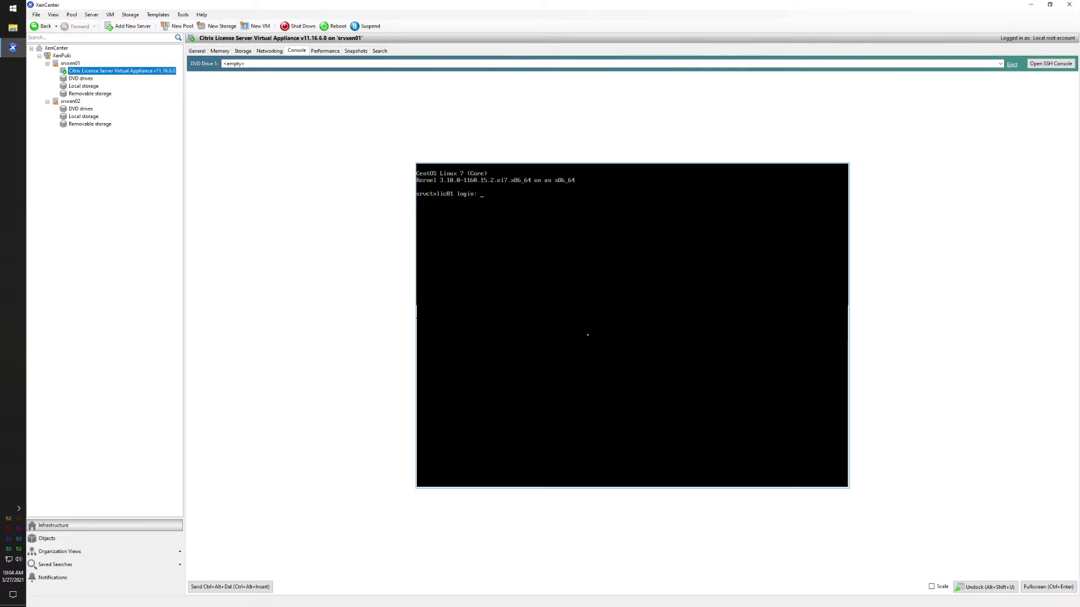
- Log in to the appliance console as root and start typing a command
{"action": "type", "text": "root"}
{"action": "key", "text": "Return"}
{"action": "key", "text": "Return"}
{"action": "type", "text": "p"}
{"action": "key", "text": "BackSpace"}
{"action": "type", "text": "s"}
- Look up srvxen01's management interface address, 192.168.2.151, then return to the VM console
{"action": "left_click", "coordinate": [70, 63]}
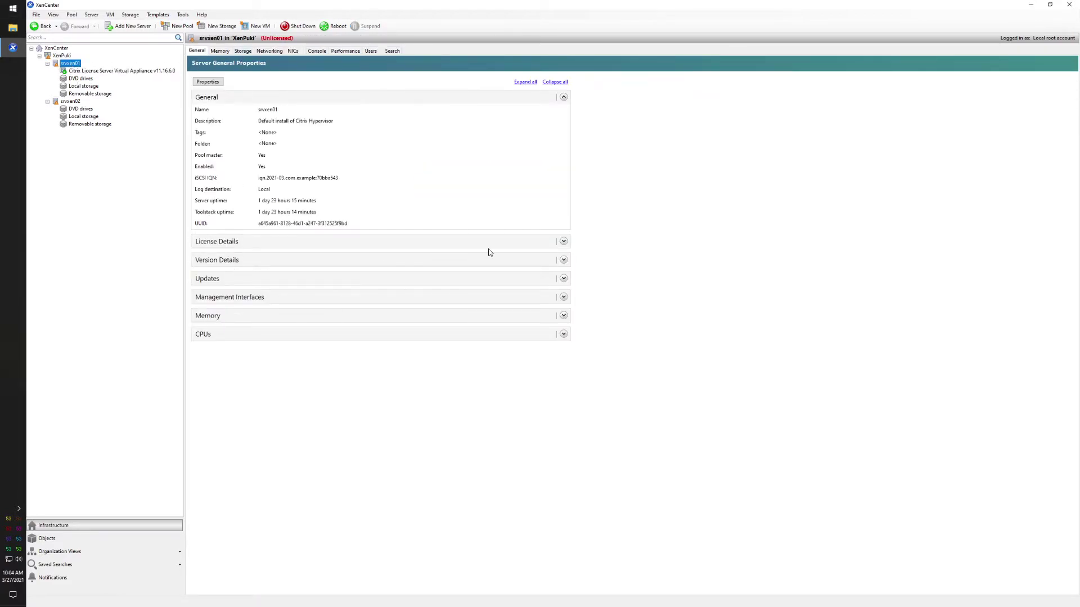
{"action": "left_click", "coordinate": [563, 297]}
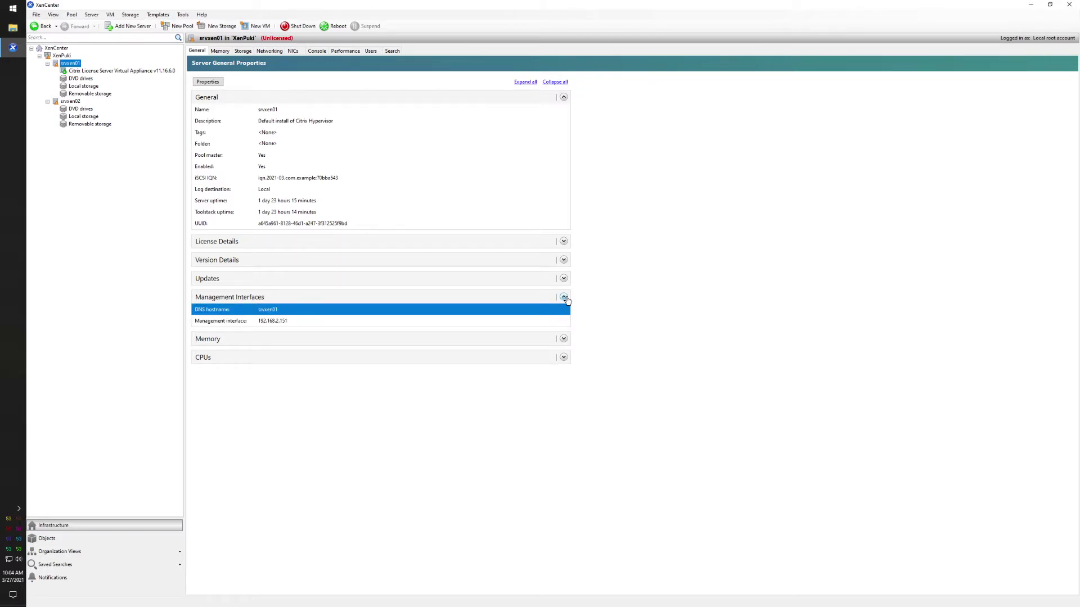
{"action": "left_click", "coordinate": [98, 73]}
{"action": "left_click", "coordinate": [528, 277]}
{"action": "type", "text": "ssh root@192.168.2.151"}
{"action": "key", "text": "Return"}
{"action": "type", "text": "yes"}
{"action": "key", "text": "Return"}
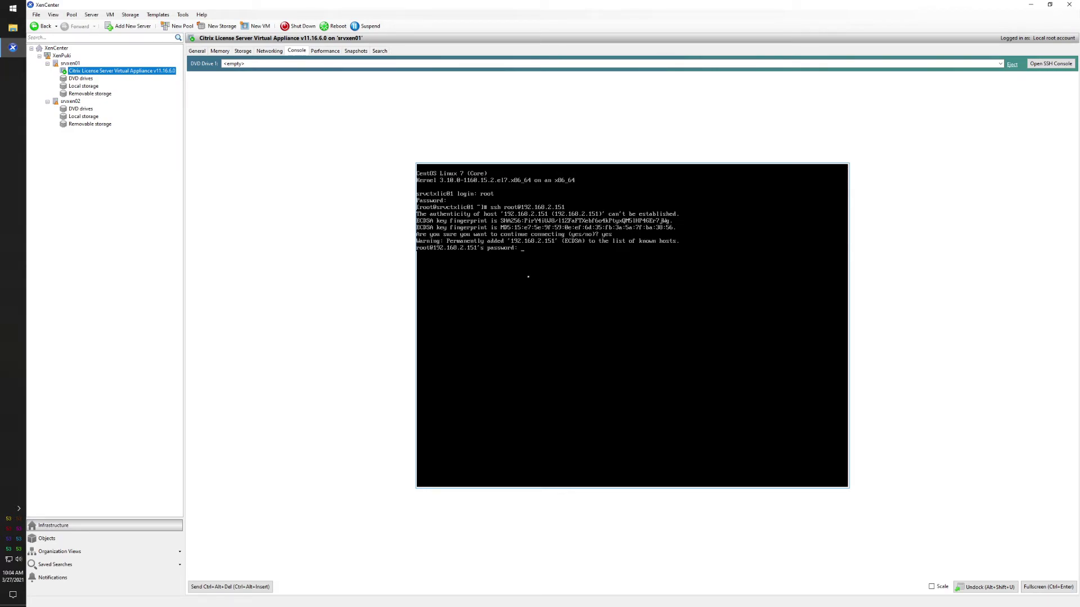
{"action": "type", "text": "exit"}
{"action": "key", "text": "Return"}
{"action": "key", "text": "Return"}
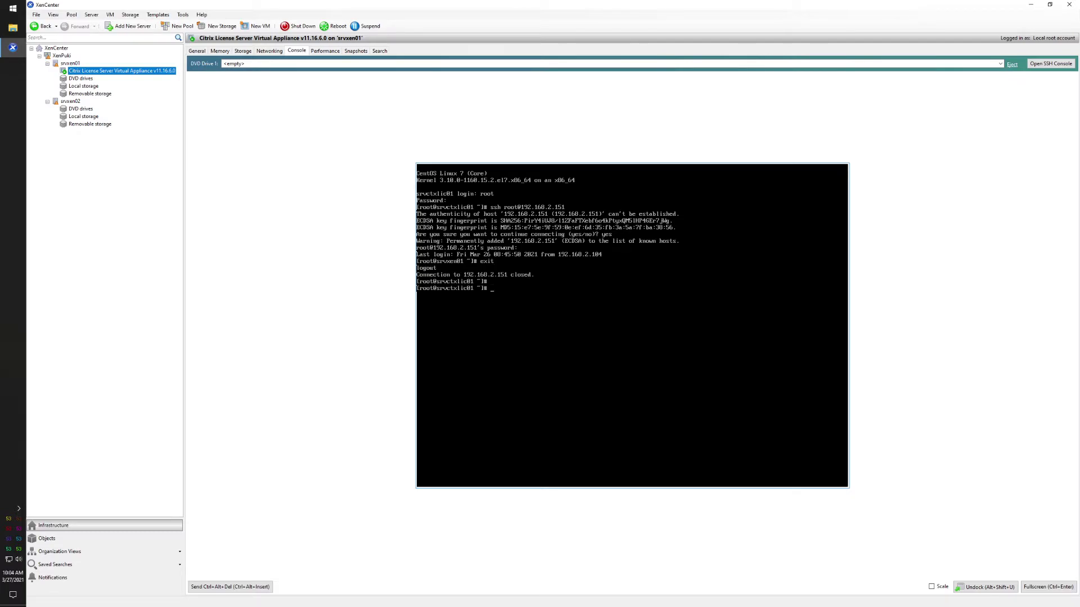
{"action": "left_click", "coordinate": [739, 327]}
- Copy ctx_http.keytab into /opt/citrix/licensing/LS/conf/, verify it with ls, and run sudo reboot
{"action": "type", "text": "scp root@192.168.2.151:/root/ctx_http.keytab /opt/citrix/"}
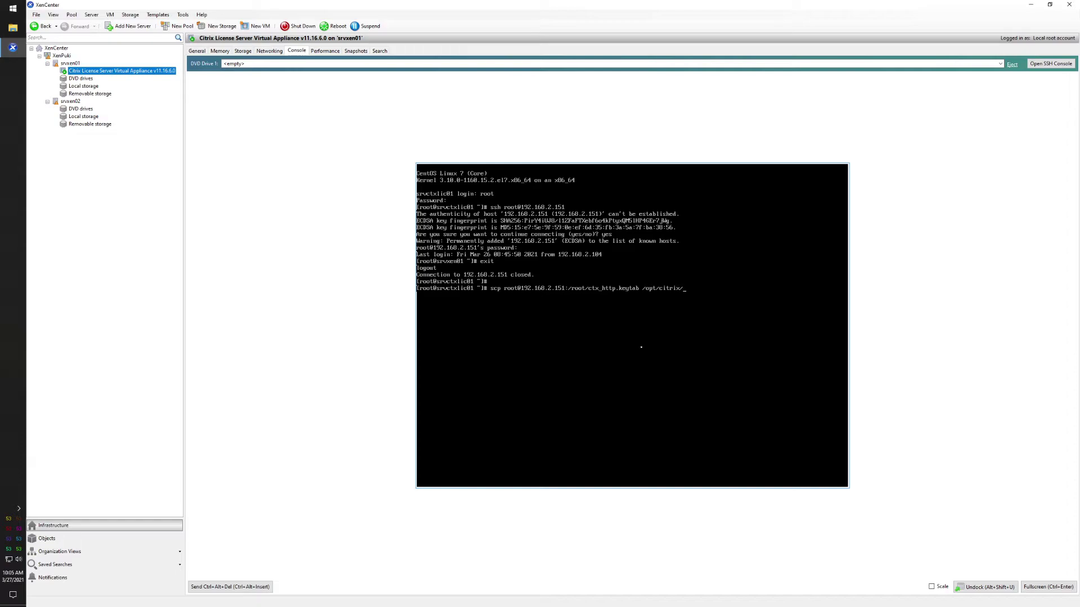
{"action": "type", "text": "licensing/"}
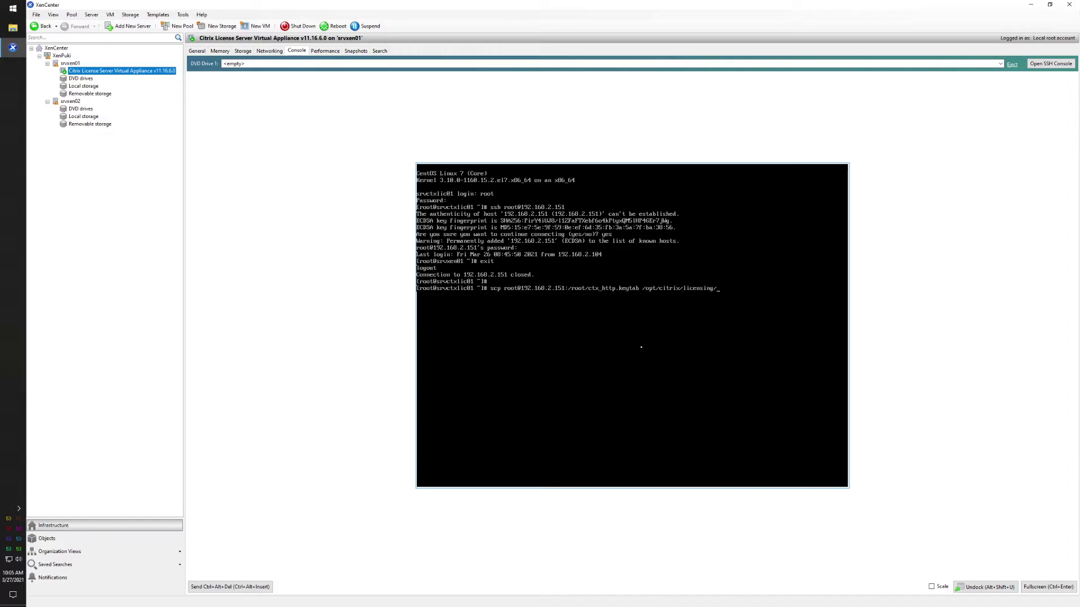
{"action": "type", "text": "LS/conf/"}
{"action": "key", "text": "Return"}
{"action": "key", "text": "Return"}
{"action": "key", "text": "Return"}
{"action": "type", "text": "ls /opt/citrix/licensing/"}
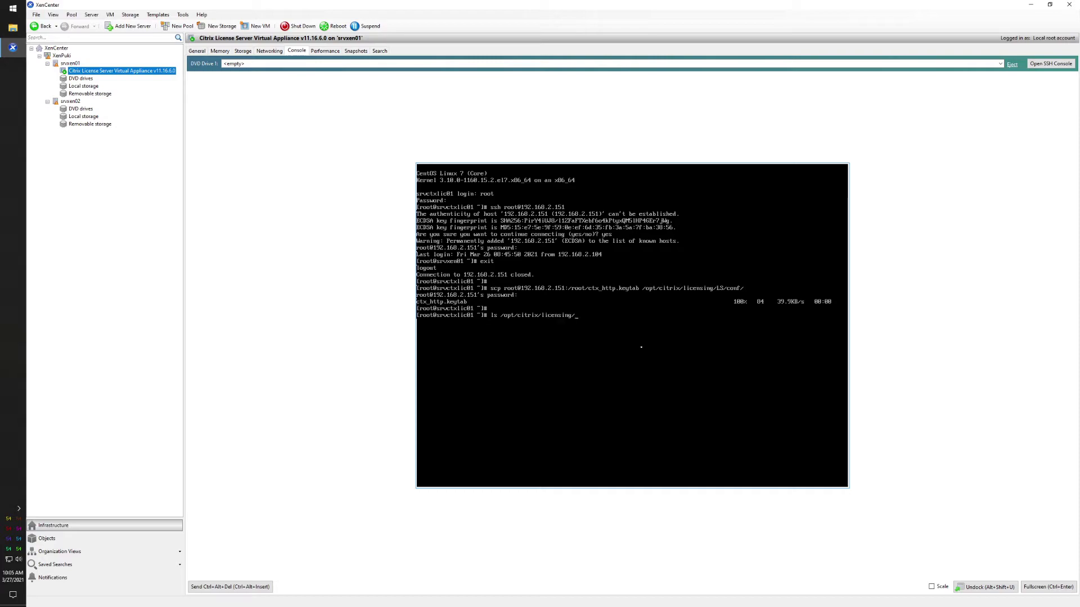
{"action": "type", "text": "LS/co"}
{"action": "key", "text": "Tab"}
{"action": "key", "text": "Return"}
{"action": "key", "text": "Return"}
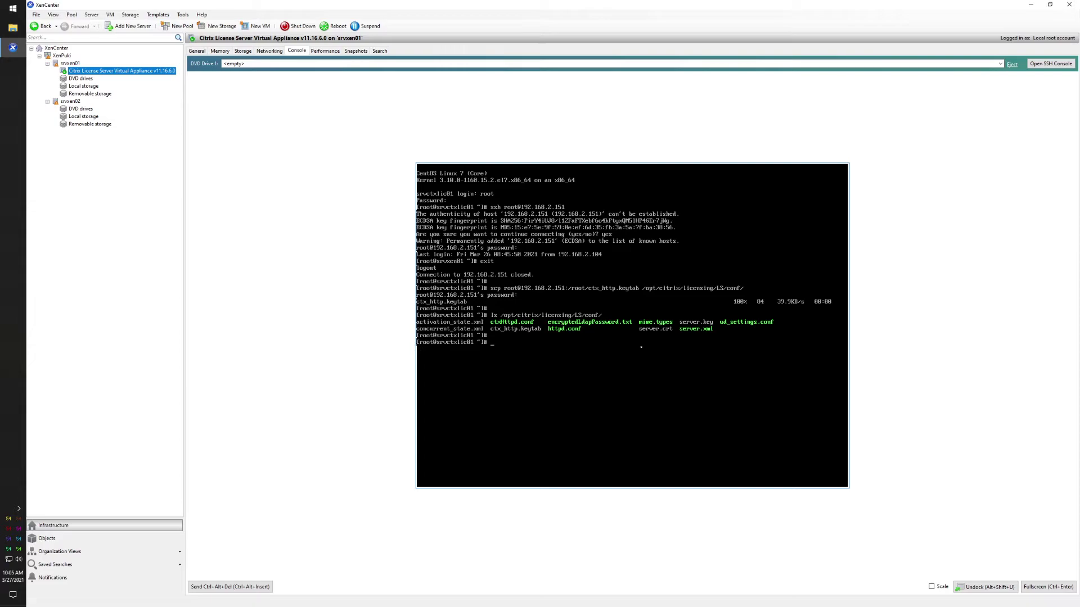
{"action": "type", "text": "sudo rebo"}
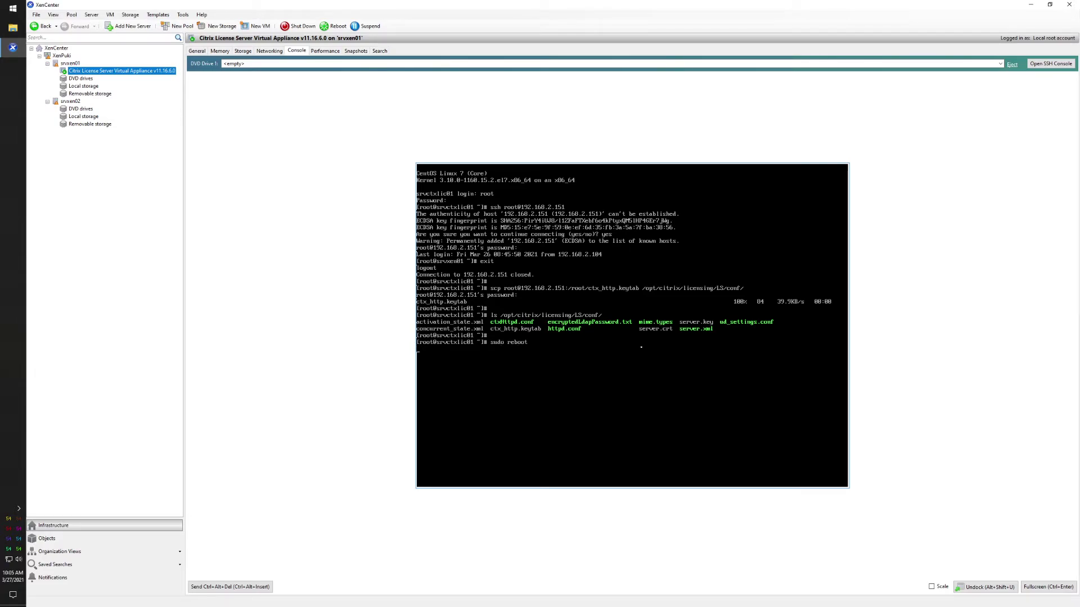
{"action": "type", "text": "ot"}
{"action": "key", "text": "Return"}
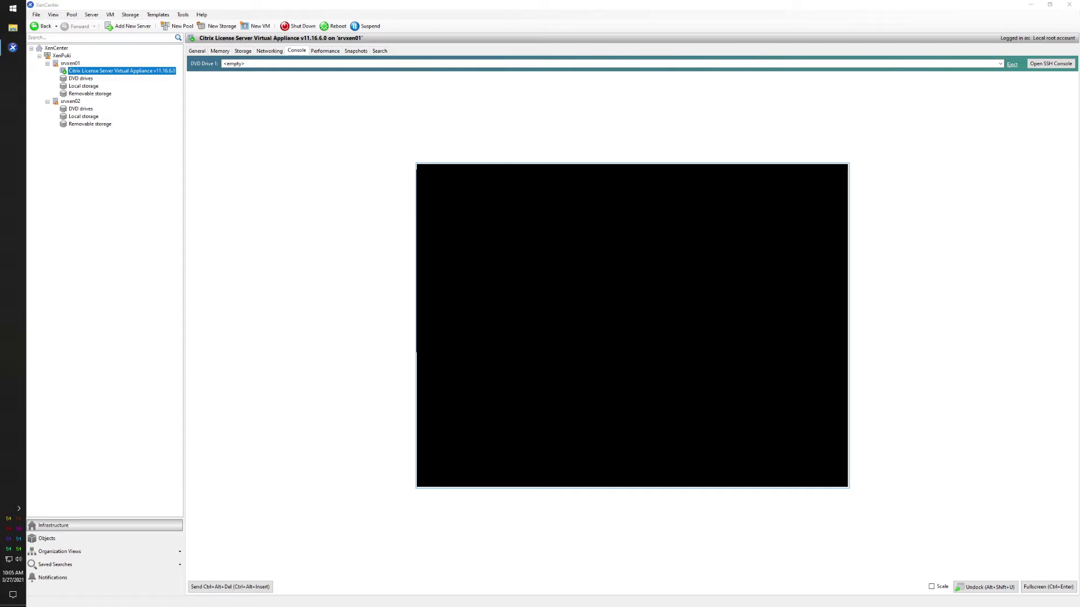
- Return to XenCenter to watch the appliance finish rebooting to its login prompt
{"action": "left_click", "coordinate": [869, 255]}
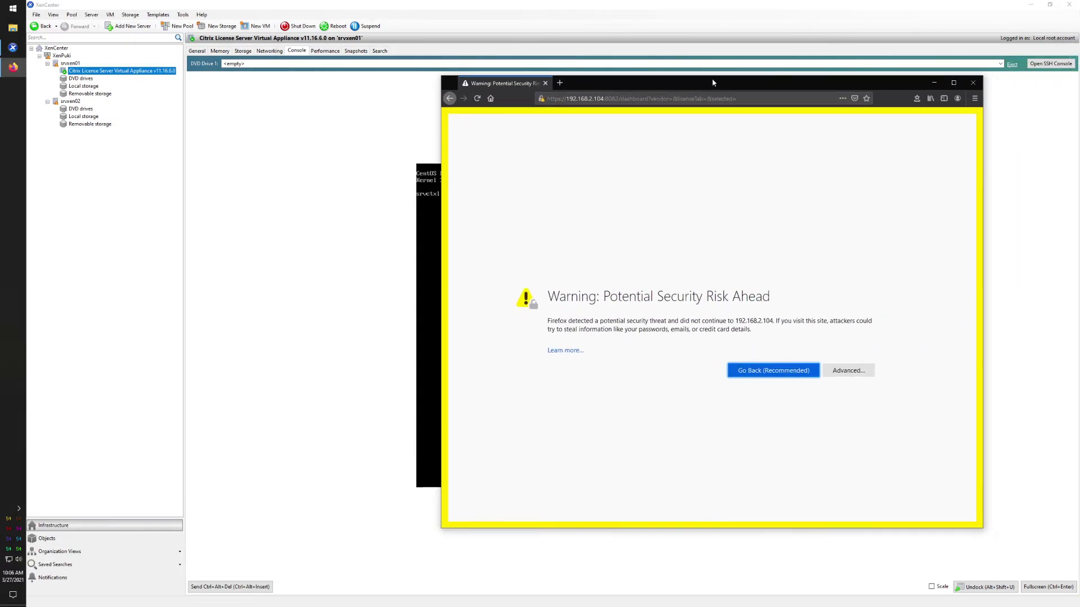
- Accept the self-signed certificate and log in to the Administration area as admin
{"action": "left_click", "coordinate": [690, 371]}
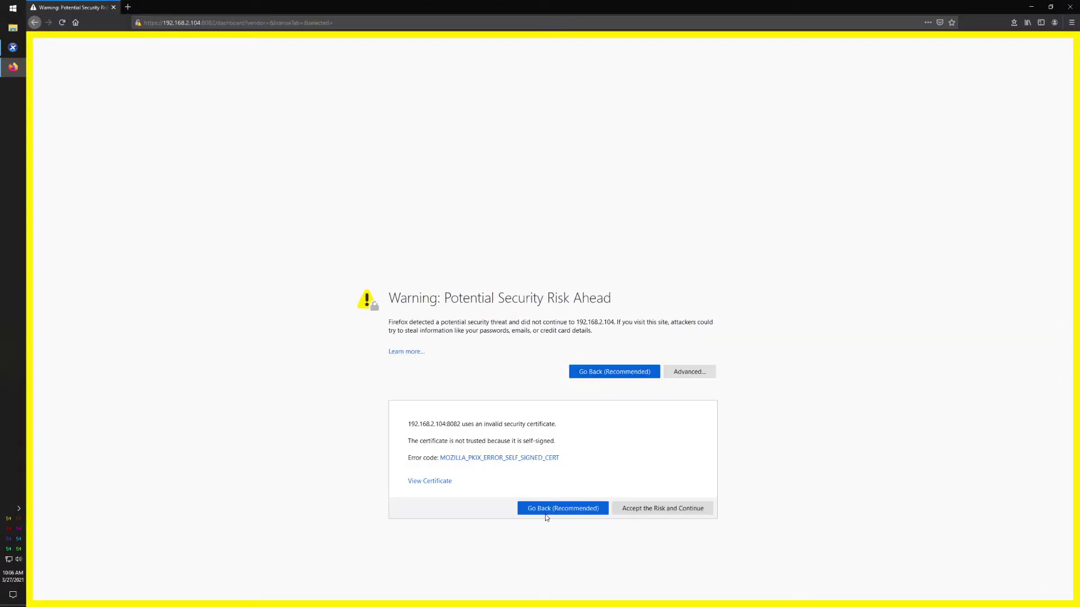
{"action": "left_click", "coordinate": [650, 508]}
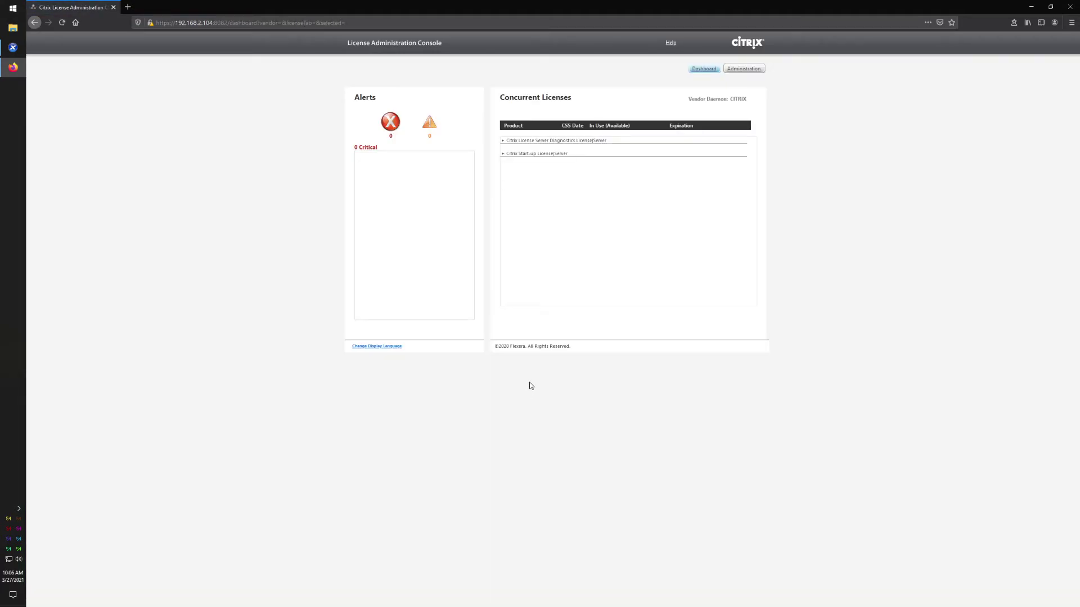
{"action": "left_click", "coordinate": [744, 68]}
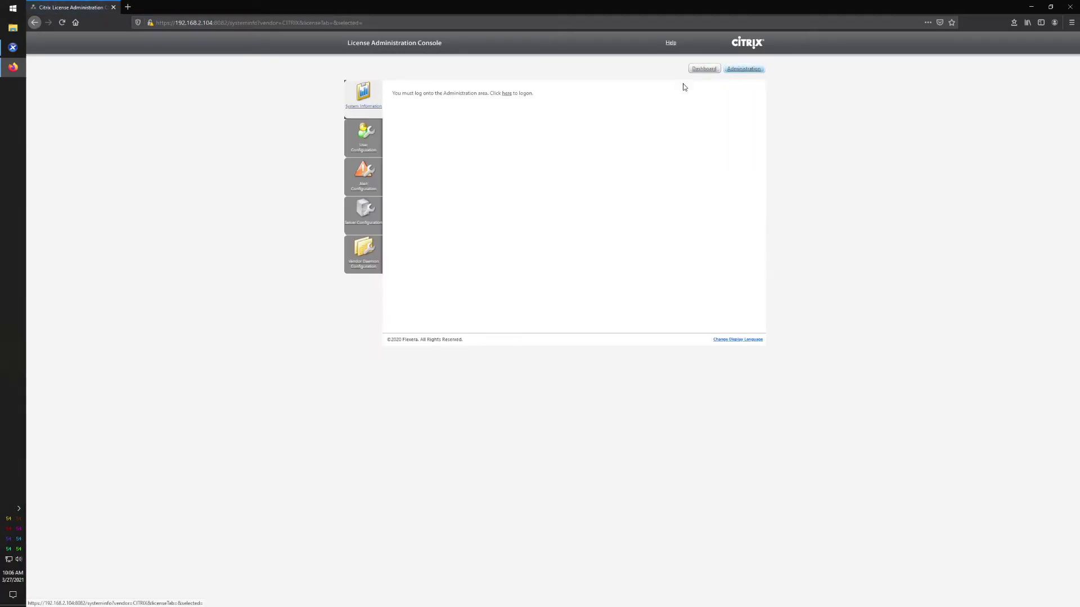
{"action": "left_click", "coordinate": [508, 97]}
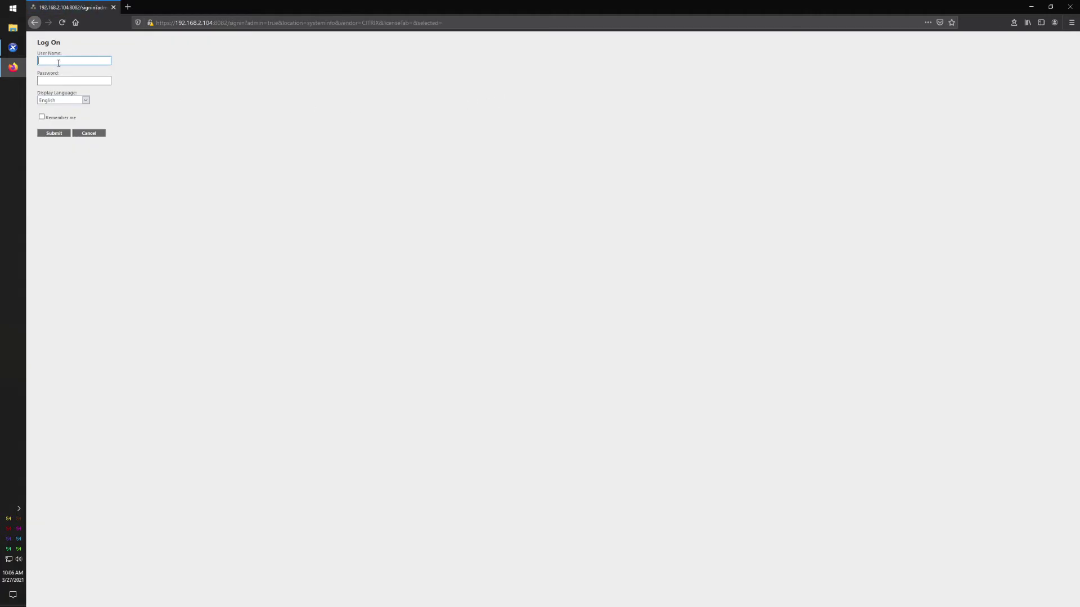
{"action": "type", "text": "admin"}
{"action": "key", "text": "Tab"}
{"action": "type", "text": "***********"}
{"action": "left_click", "coordinate": [49, 134]}
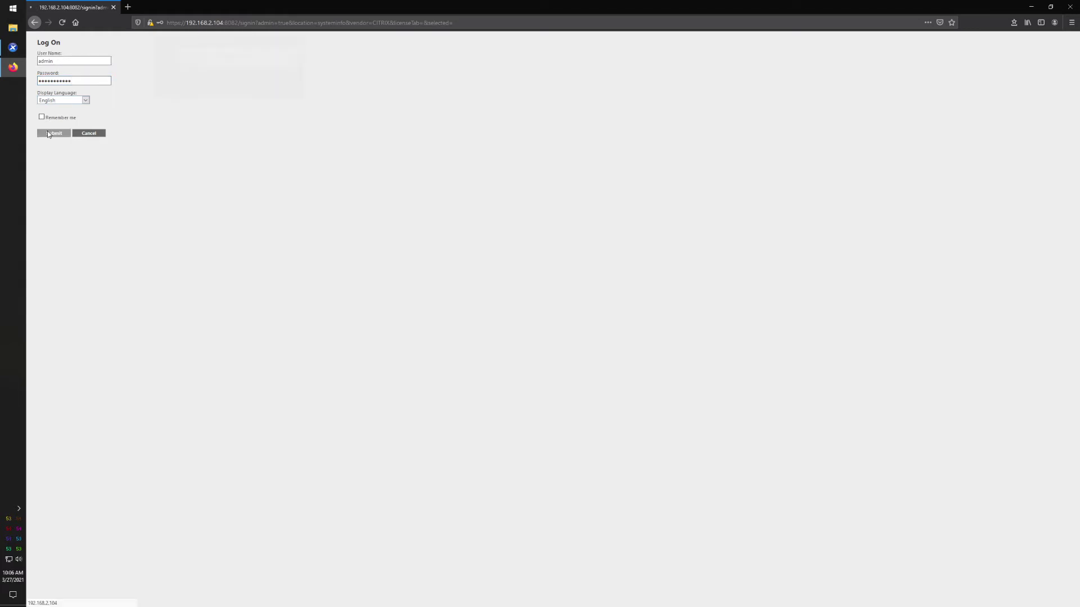
{"action": "left_click", "coordinate": [258, 97]}
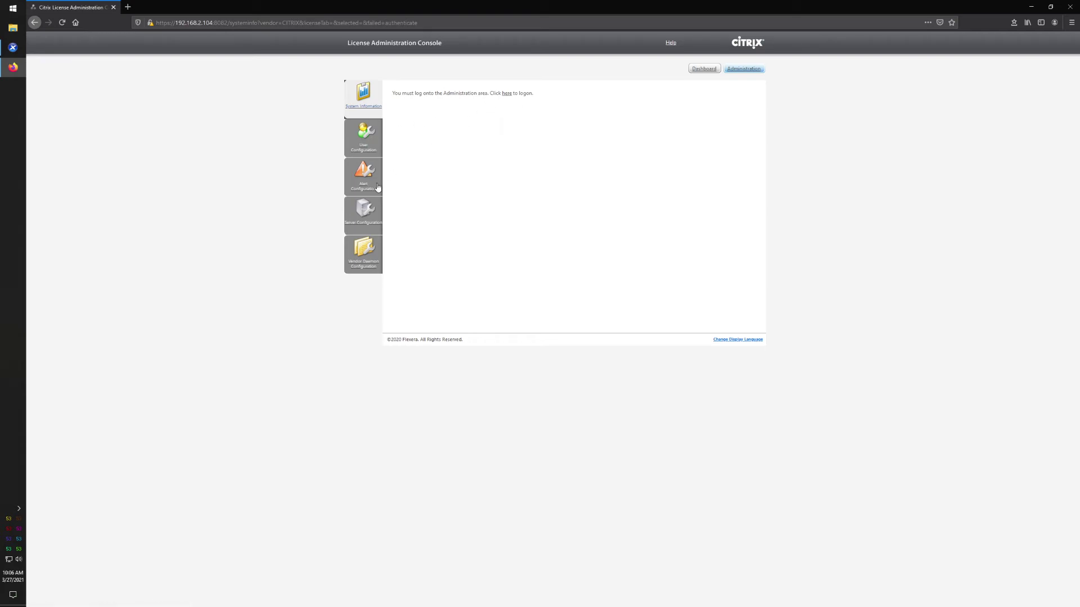
- Open Vendor Daemon Configuration, signing in again, to show the CITRIX daemon Up on port 7279
{"action": "left_click", "coordinate": [363, 249]}
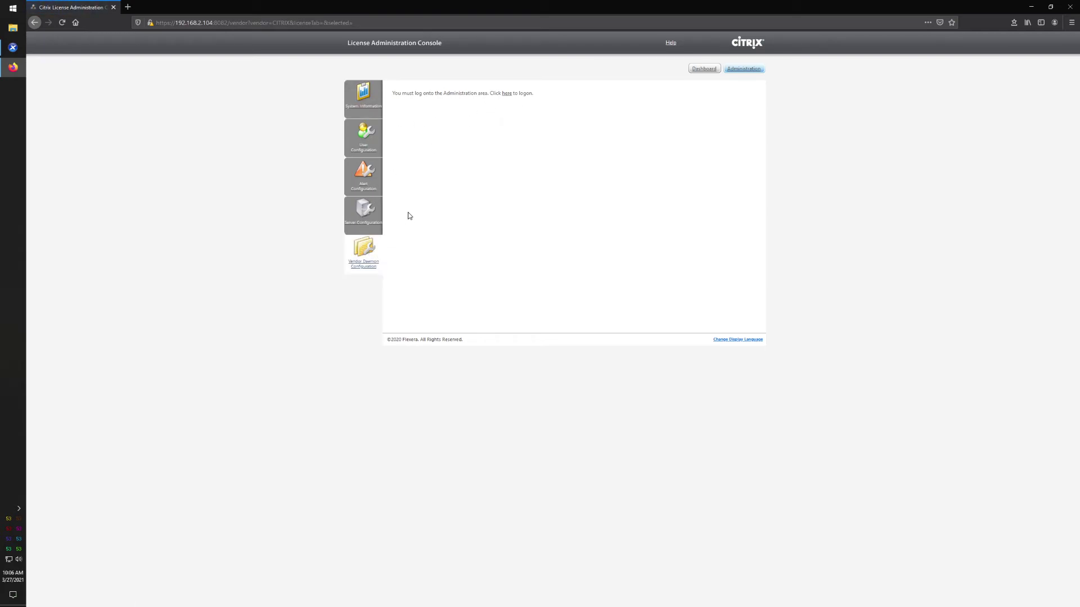
{"action": "left_click", "coordinate": [507, 94]}
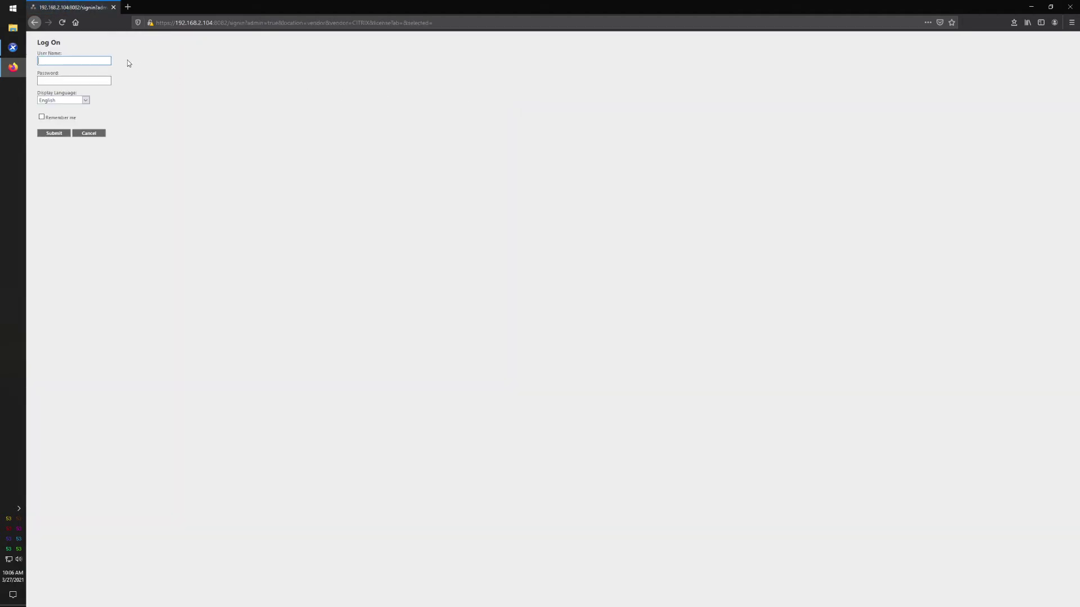
{"action": "type", "text": "admi***********"}
{"action": "left_click", "coordinate": [47, 134]}
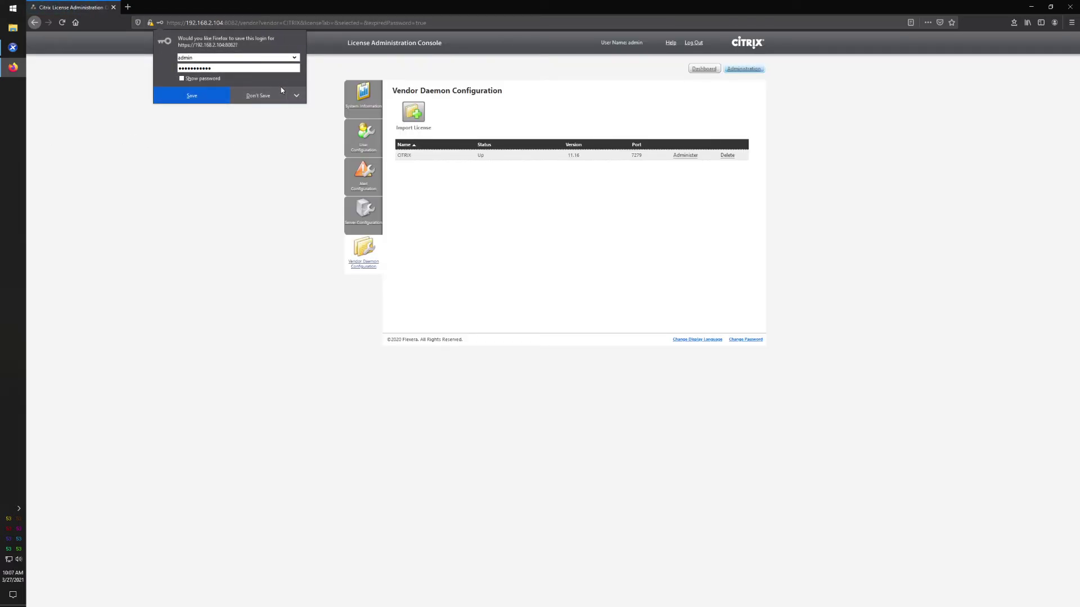
{"action": "left_click", "coordinate": [258, 96]}
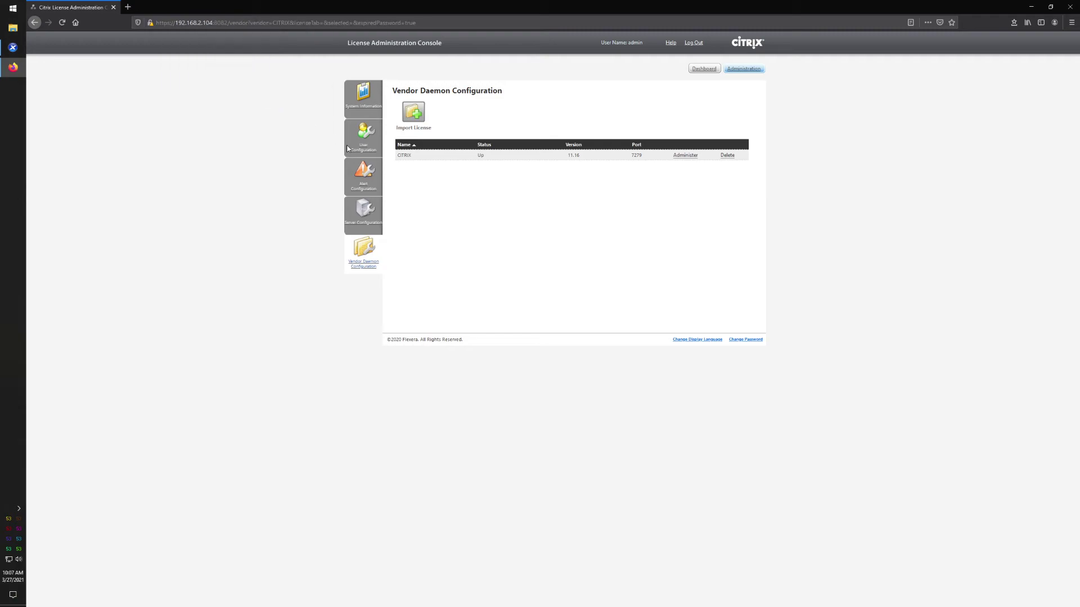
- Reread the CITRIX daemon's license files, then attempt an import without a file and dismiss the warning
{"action": "left_click", "coordinate": [686, 157]}
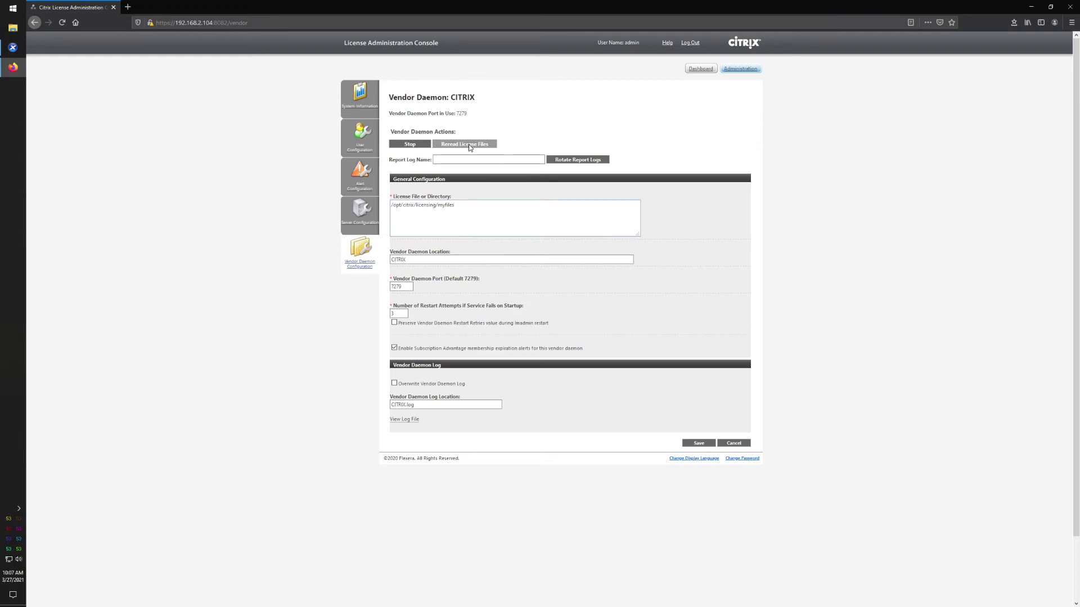
{"action": "left_click", "coordinate": [468, 144]}
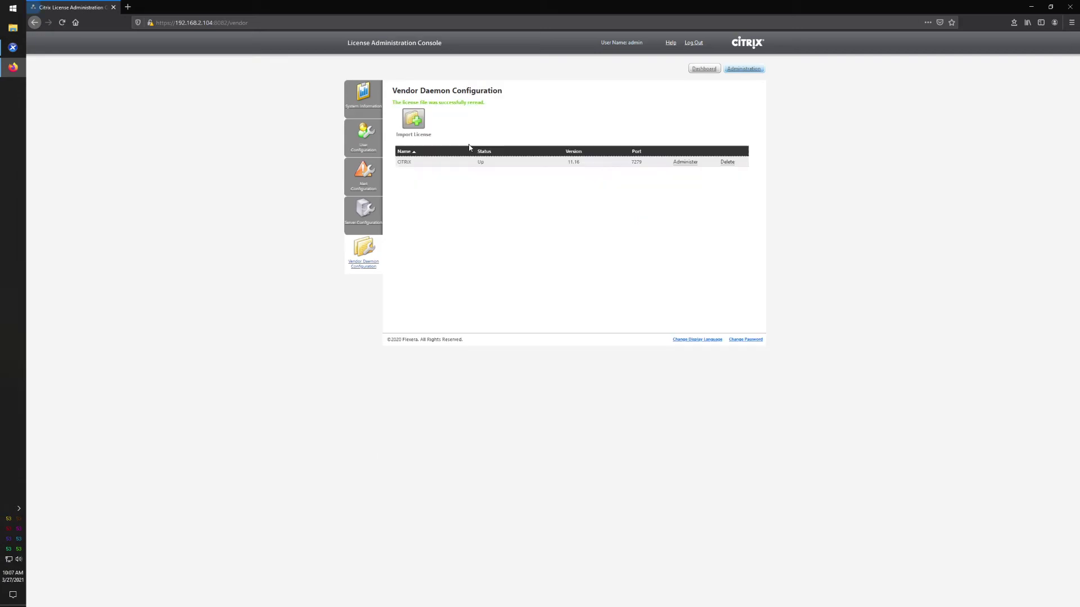
{"action": "left_click", "coordinate": [412, 120]}
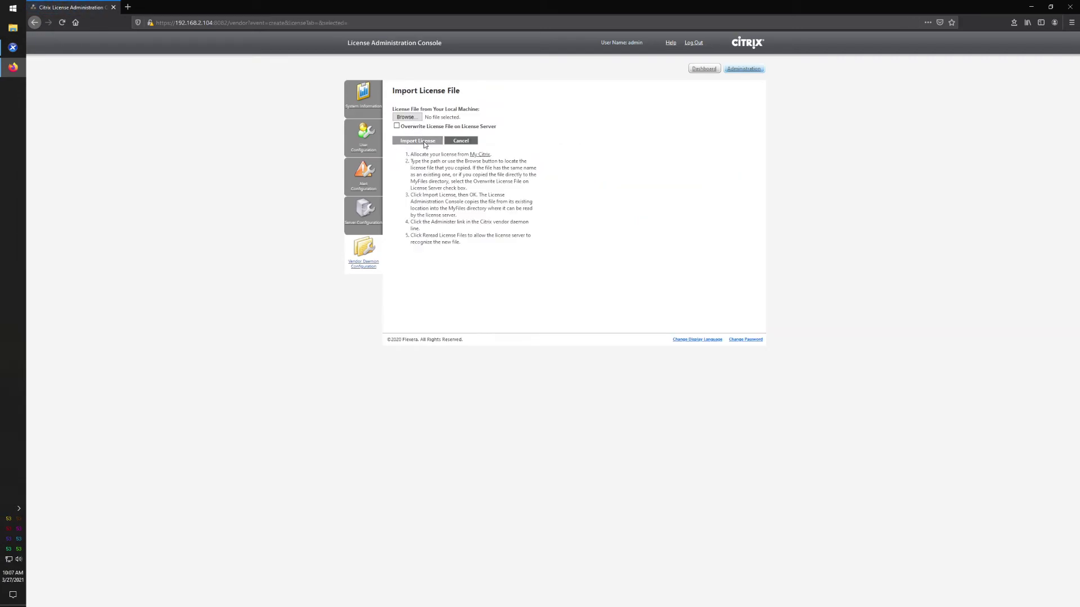
{"action": "left_click", "coordinate": [425, 142]}
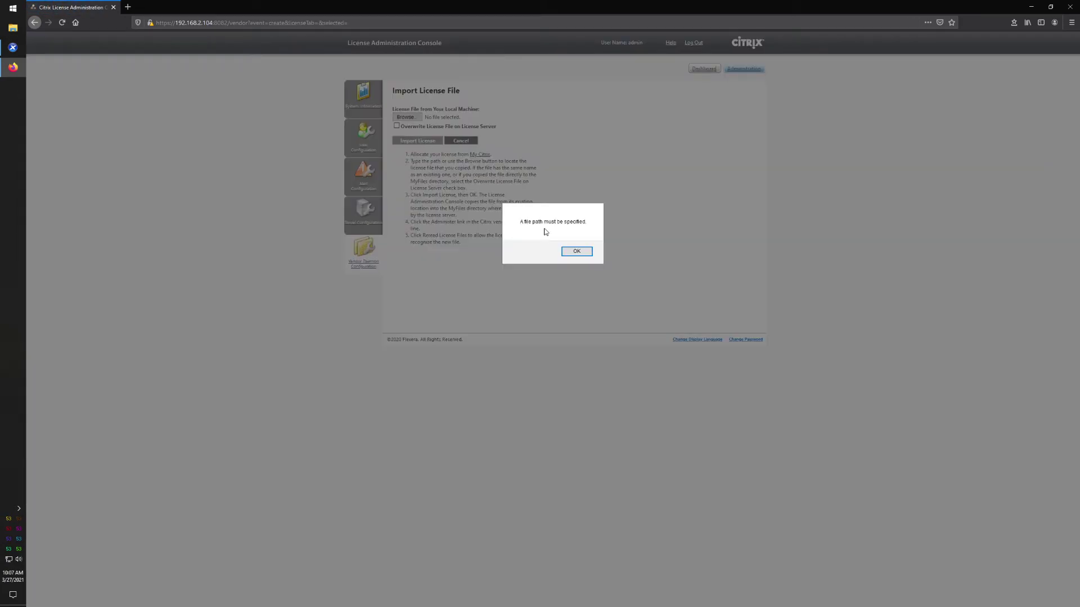
{"action": "left_click", "coordinate": [576, 252]}
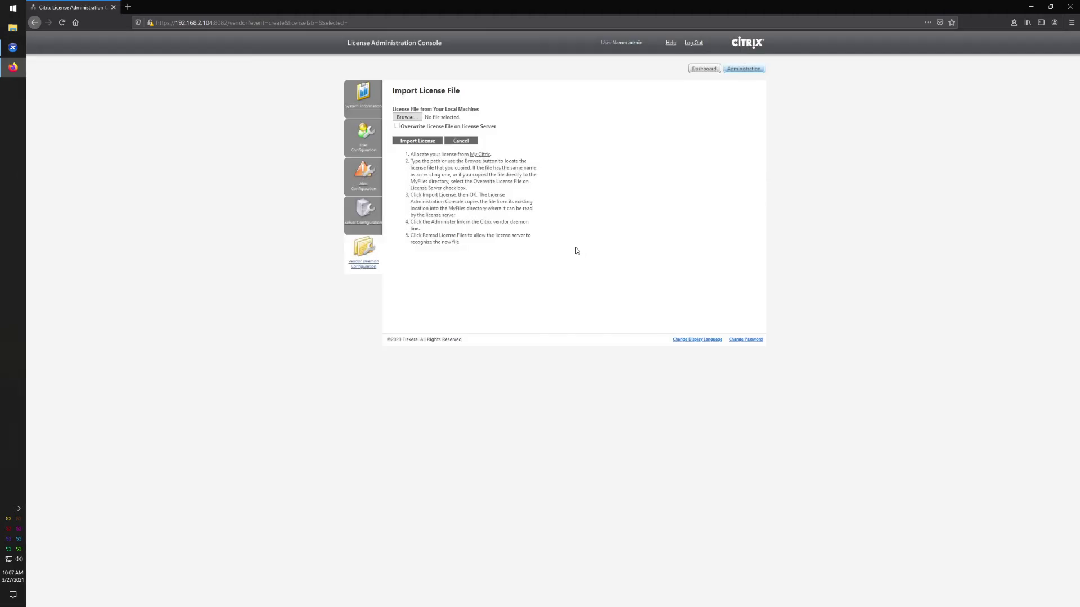
- Import the .lic license file from C:\Downloads and acknowledge the import results
{"action": "left_click", "coordinate": [404, 117]}
{"action": "left_click", "coordinate": [57, 163]}
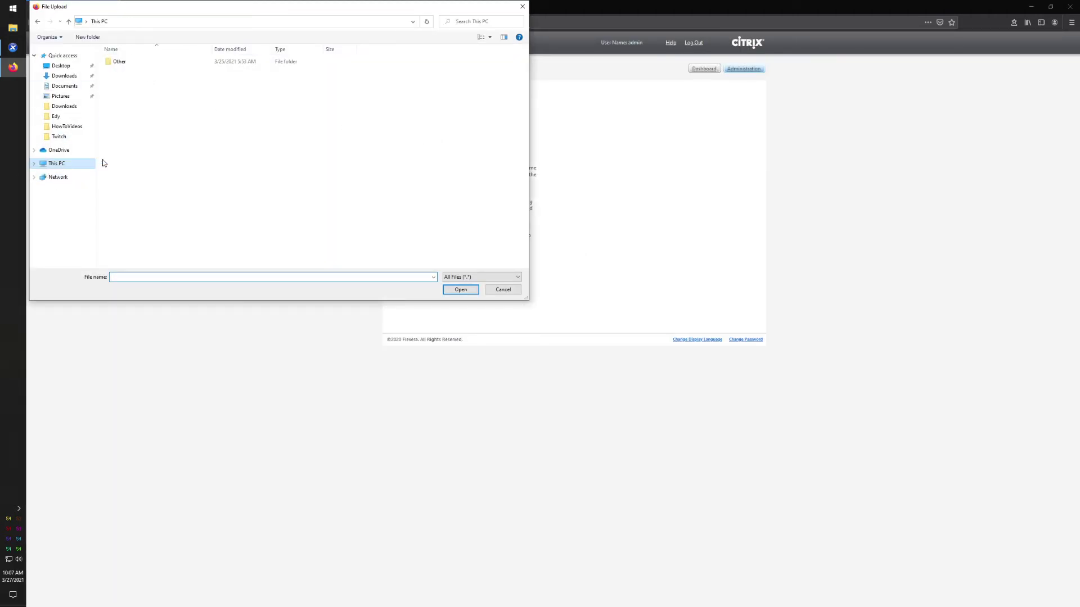
{"action": "double_click", "coordinate": [142, 153]}
{"action": "double_click", "coordinate": [124, 89]}
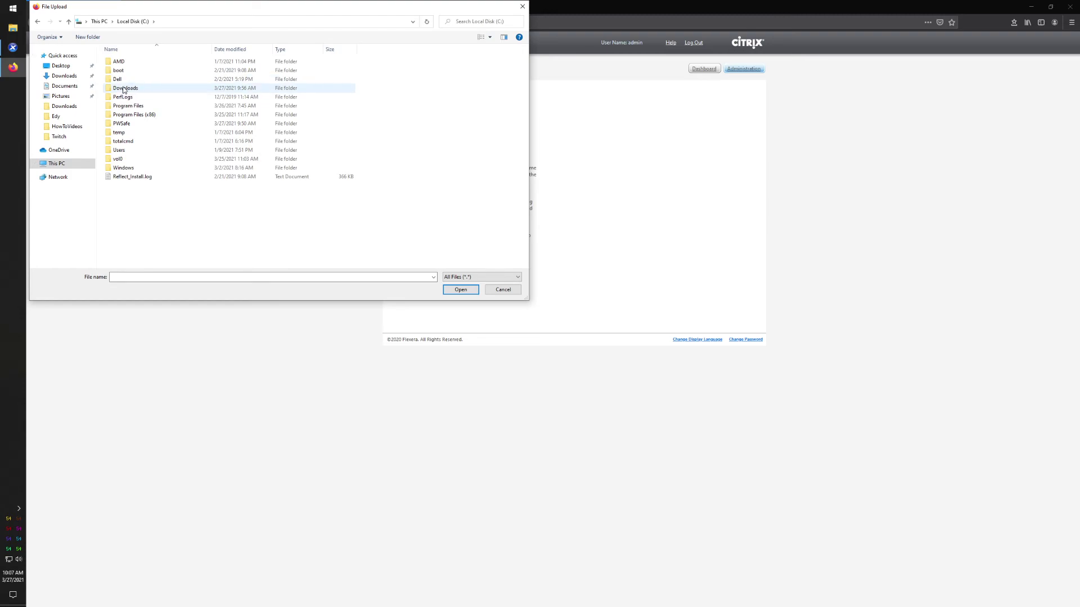
{"action": "double_click", "coordinate": [130, 80]}
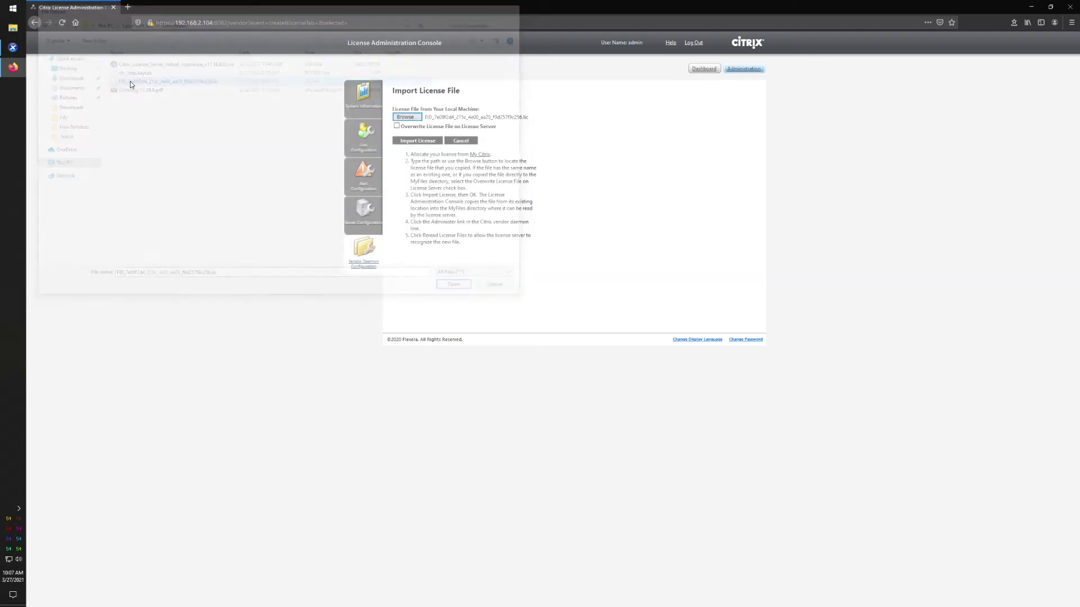
{"action": "left_click", "coordinate": [418, 141]}
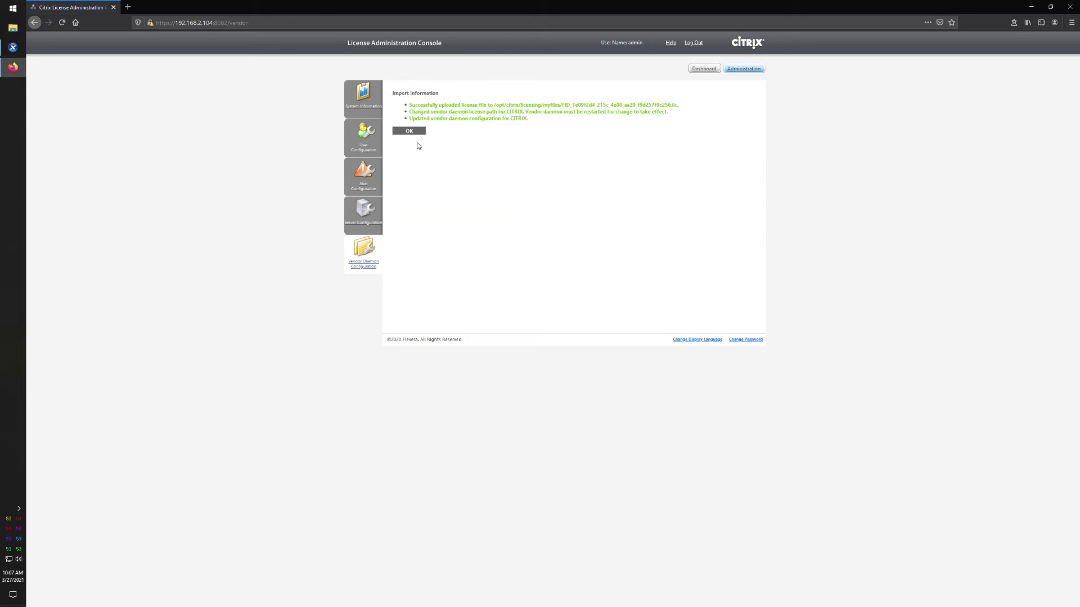
{"action": "left_click", "coordinate": [417, 132]}
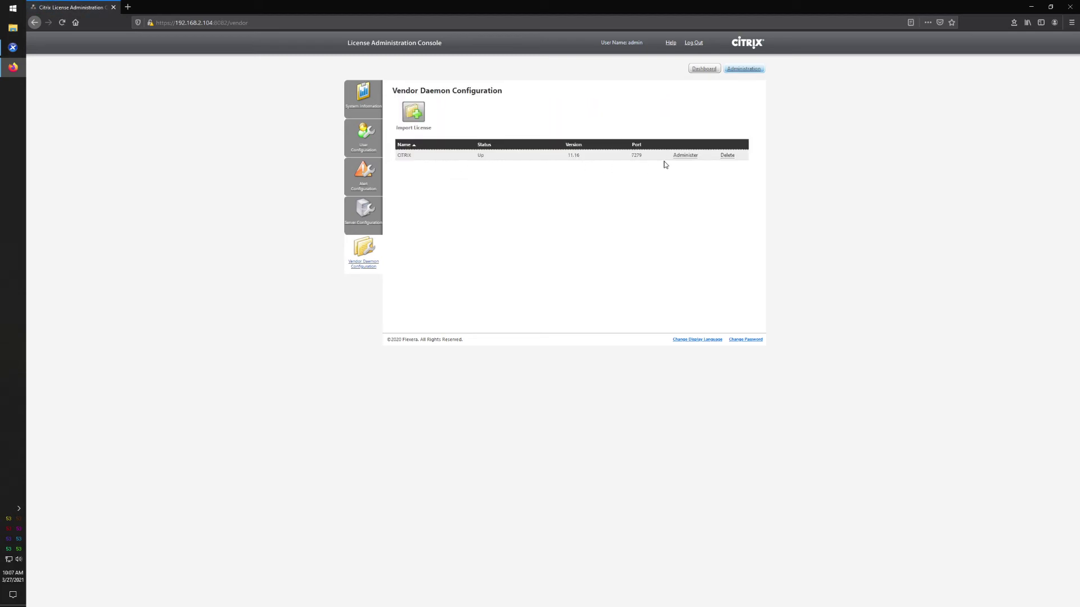
- Reread the CITRIX license files, then expand the XenApp Advanced, Platinum and Standard rows on the Dashboard
{"action": "left_click", "coordinate": [684, 155]}
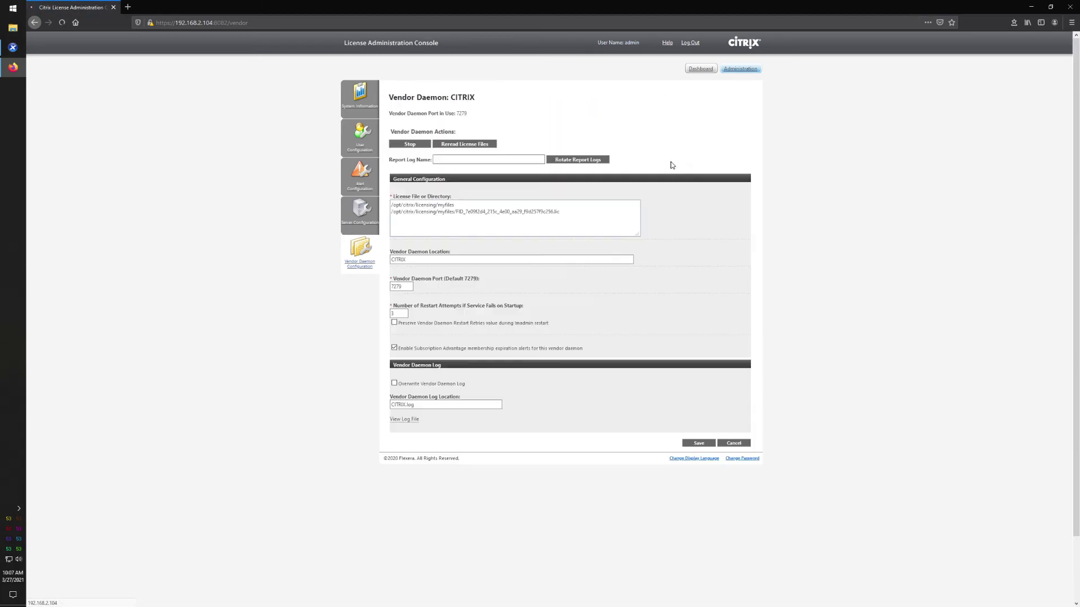
{"action": "left_click", "coordinate": [464, 146]}
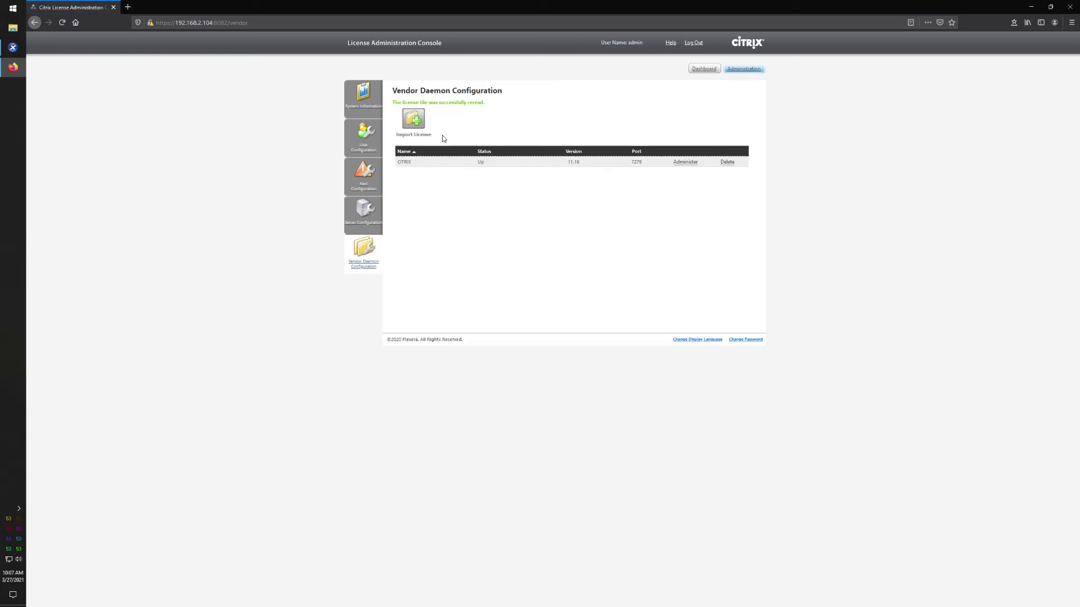
{"action": "left_click", "coordinate": [367, 105]}
{"action": "left_click", "coordinate": [703, 69]}
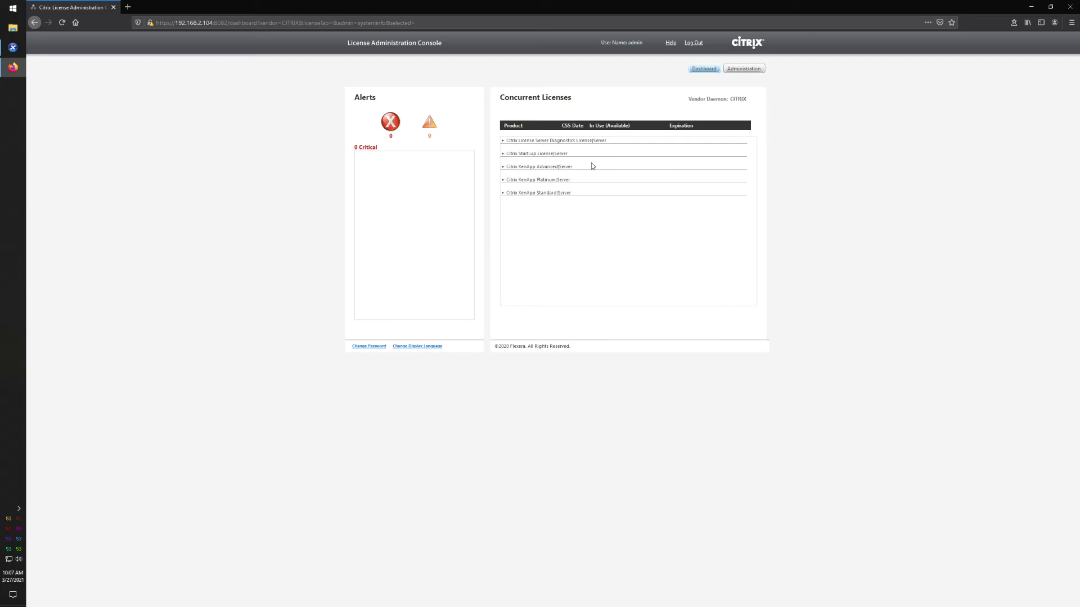
{"action": "left_click", "coordinate": [504, 168]}
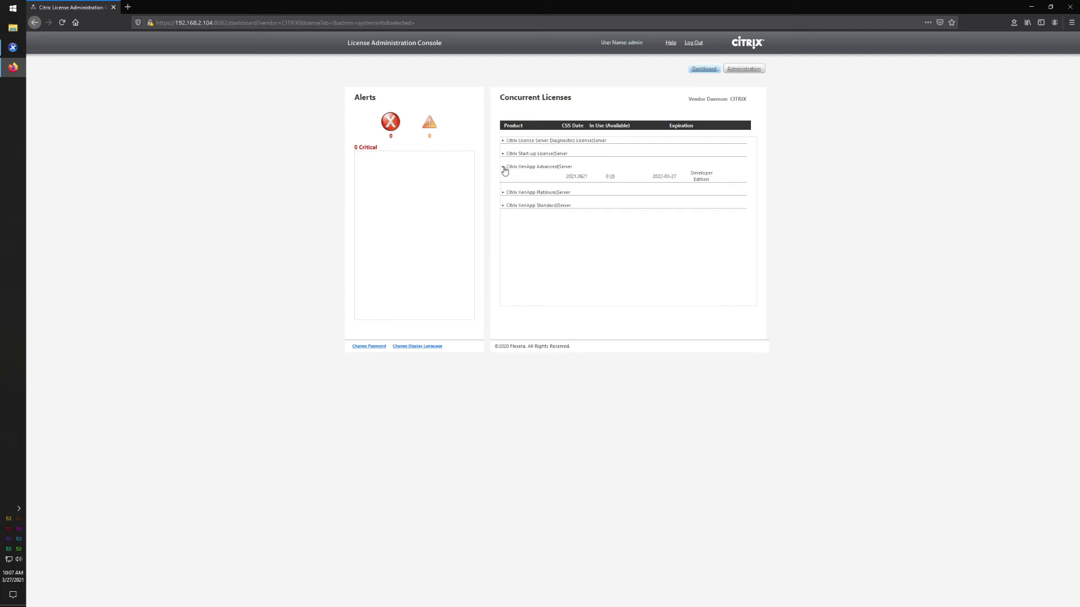
{"action": "left_click", "coordinate": [503, 192]}
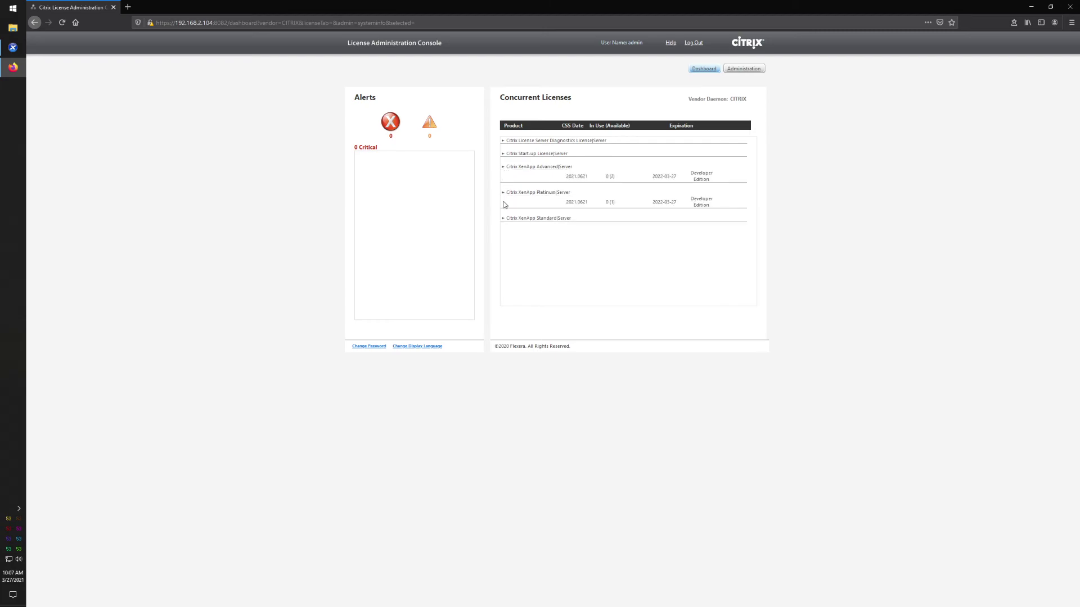
{"action": "left_click", "coordinate": [503, 219]}
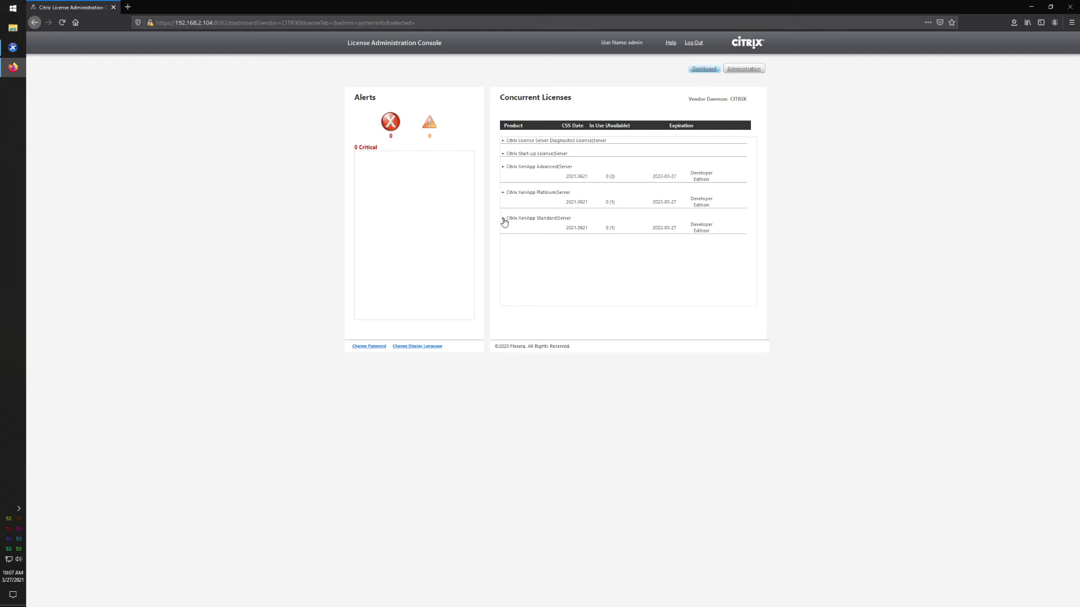
- In License Manager, assign the XenPuki pool a license from server 192.168.2.104
{"action": "left_click", "coordinate": [11, 50]}
{"action": "left_click", "coordinate": [183, 15]}
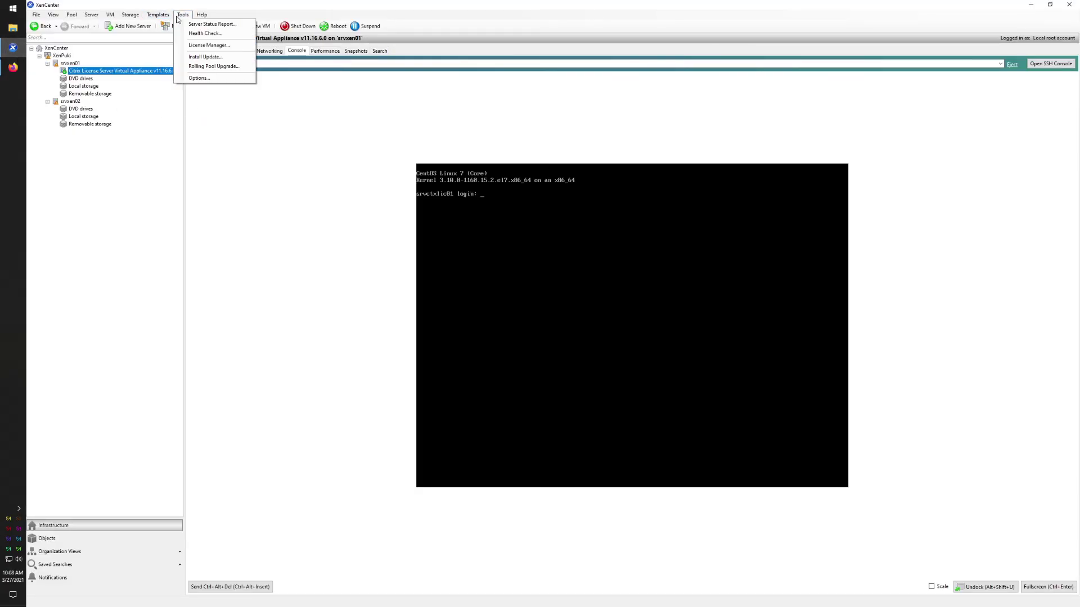
{"action": "left_click", "coordinate": [208, 45]}
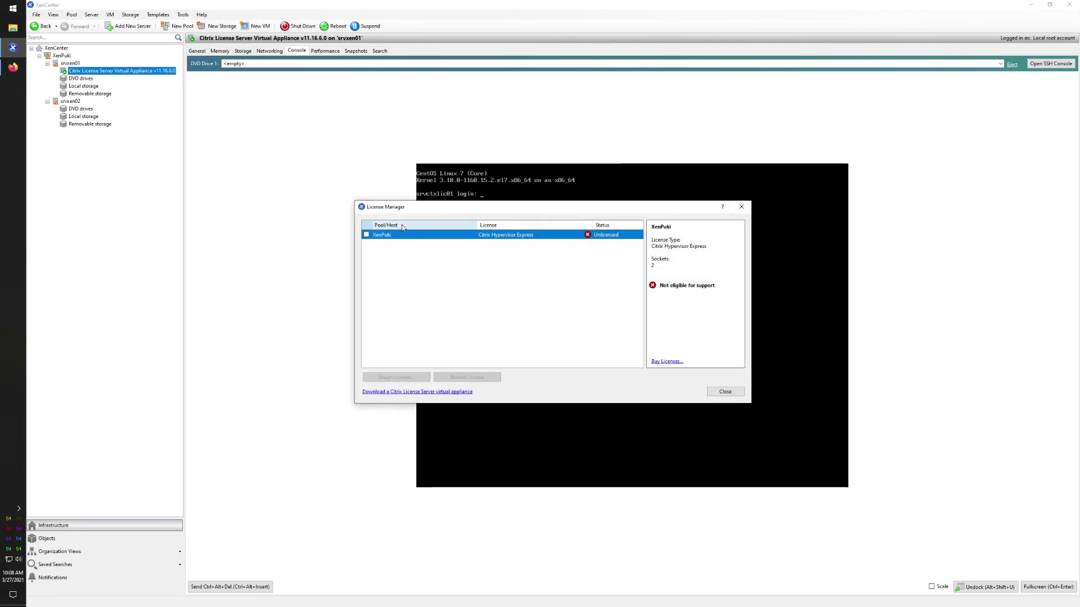
{"action": "left_click", "coordinate": [366, 235]}
{"action": "left_click", "coordinate": [411, 377]}
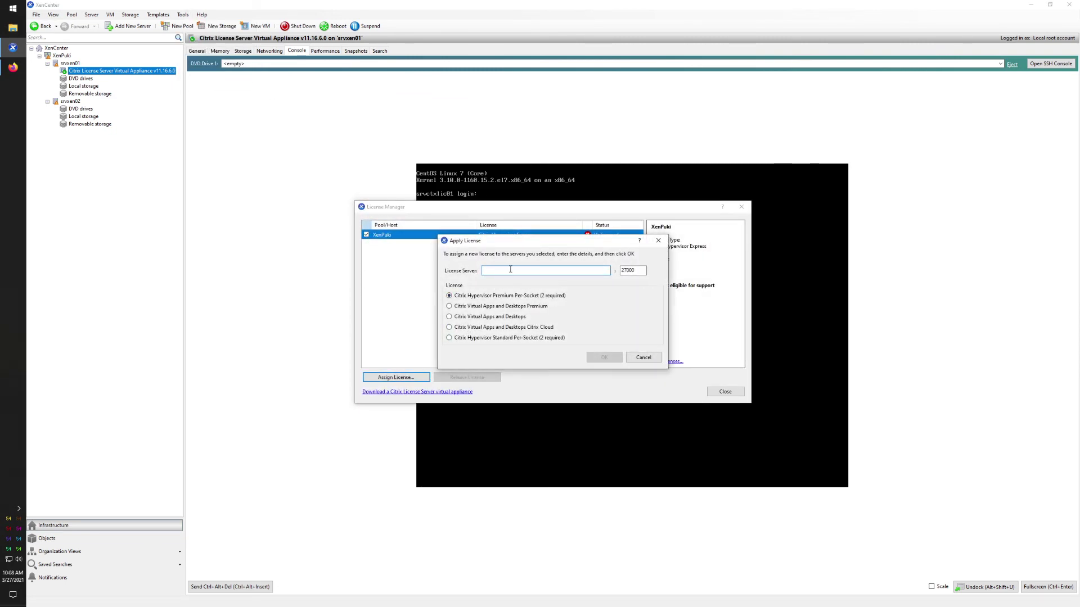
{"action": "type", "text": "192.168.2.104"}
{"action": "left_click", "coordinate": [600, 359]}
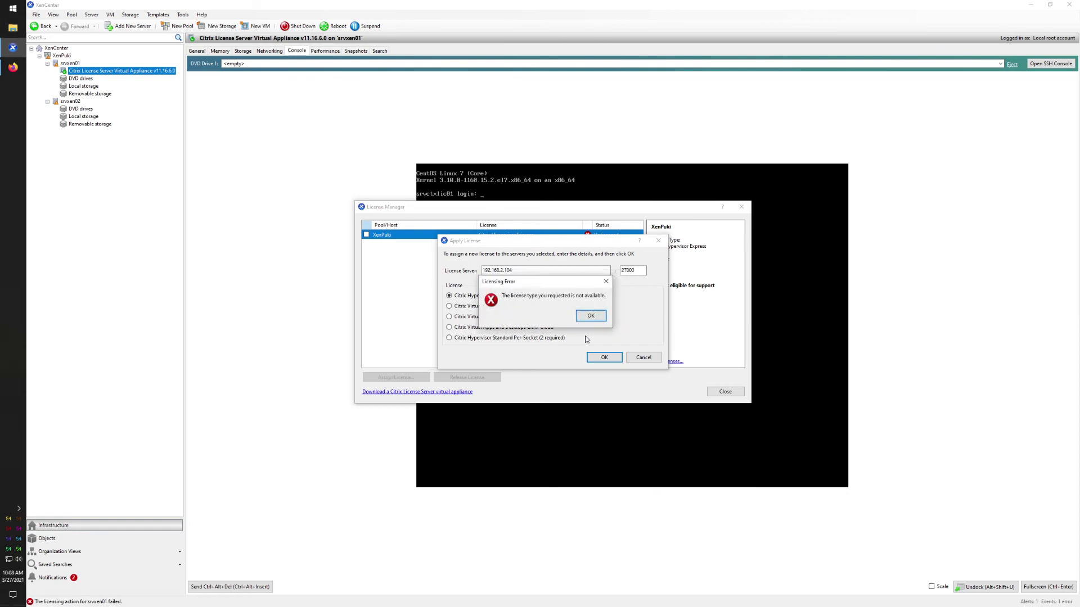
- Retry after the licensing error, then cancel, close License Manager and return to the browser
{"action": "left_click", "coordinate": [589, 316]}
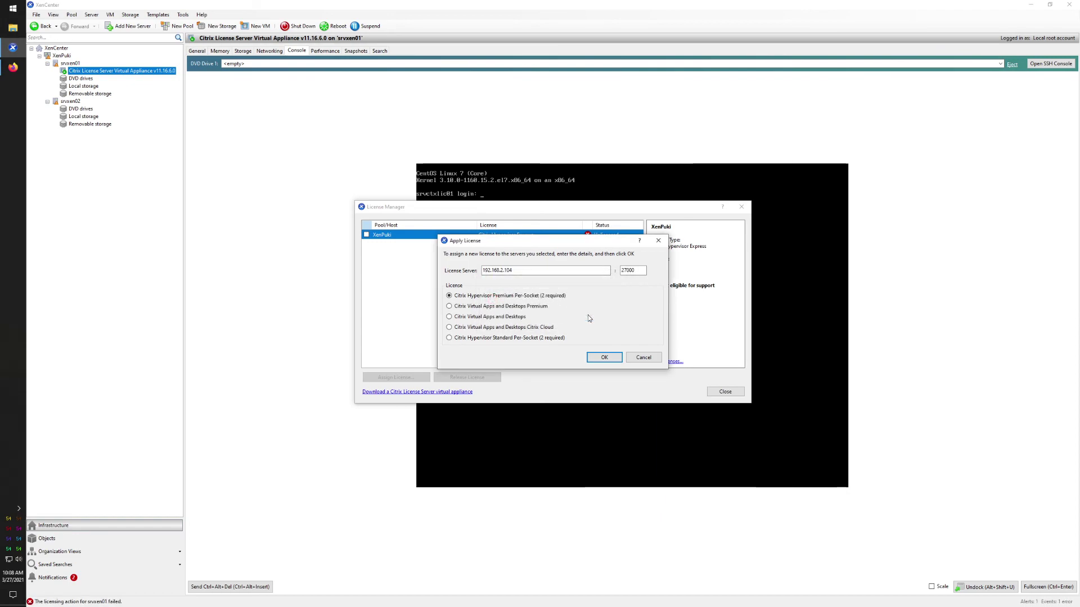
{"action": "left_click", "coordinate": [602, 357]}
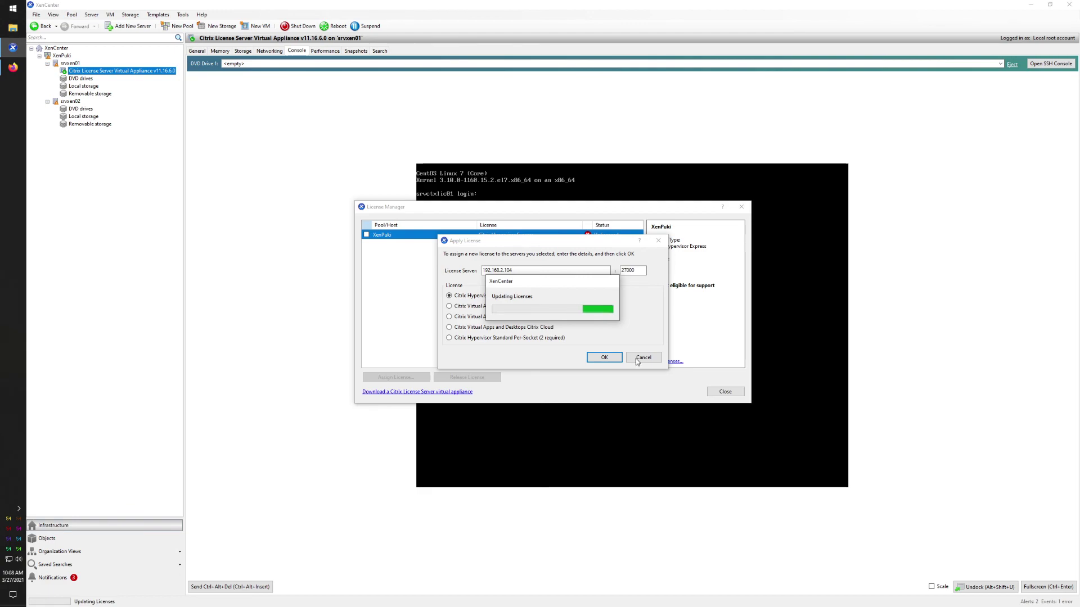
{"action": "left_click", "coordinate": [588, 316]}
{"action": "left_click", "coordinate": [644, 357]}
{"action": "left_click", "coordinate": [725, 391]}
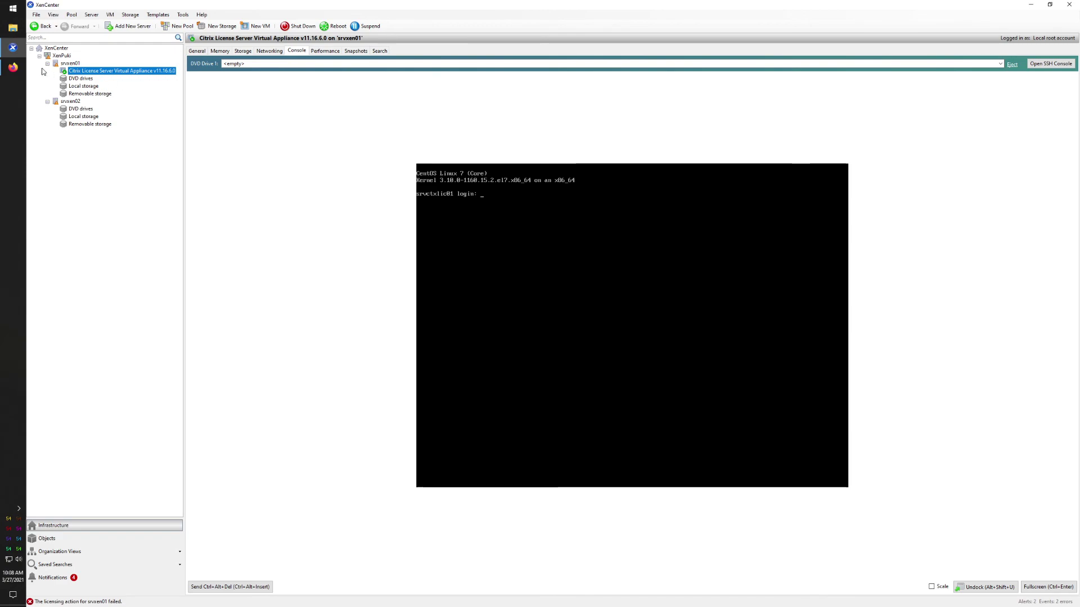
{"action": "left_click", "coordinate": [13, 67]}
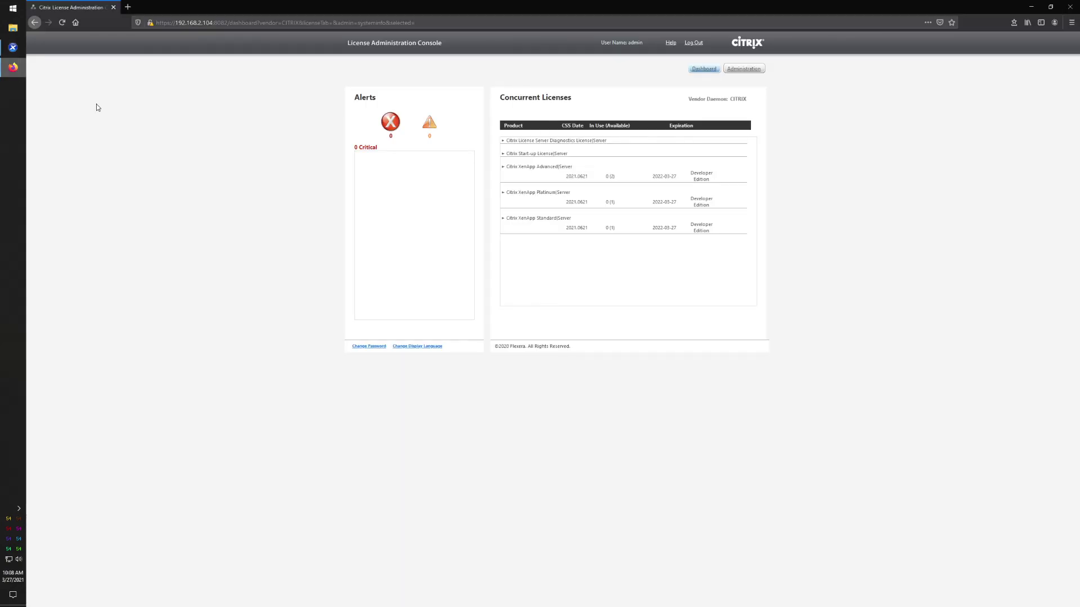
- Refresh the license Dashboard, move Firefox aside, and view the appliance VM's General properties
{"action": "left_click", "coordinate": [705, 69]}
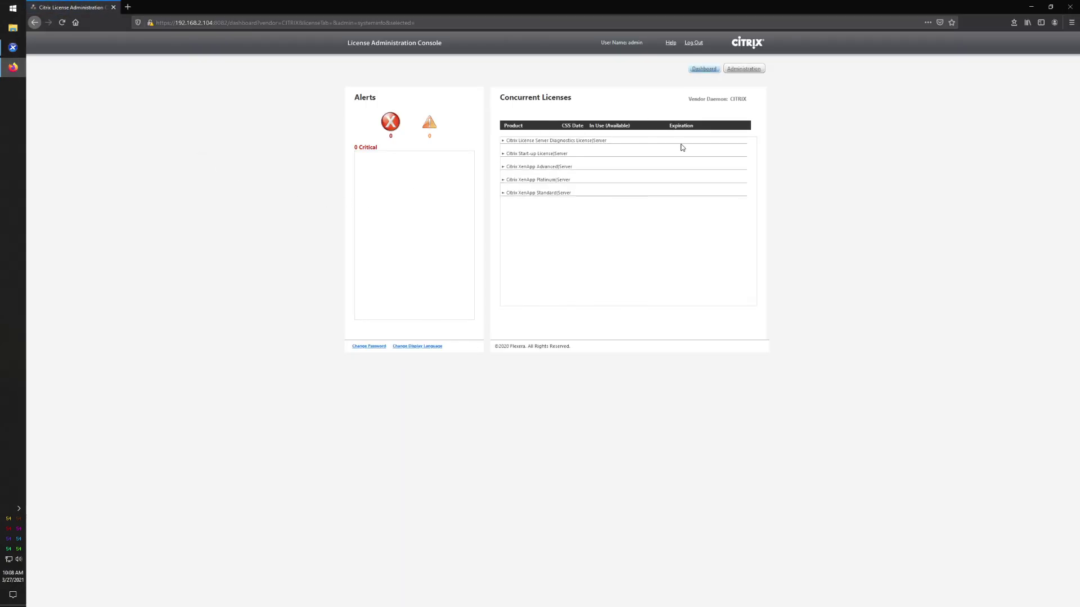
{"action": "left_click_drag", "start_coordinate": [563, 5], "coordinate": [1079, 68]}
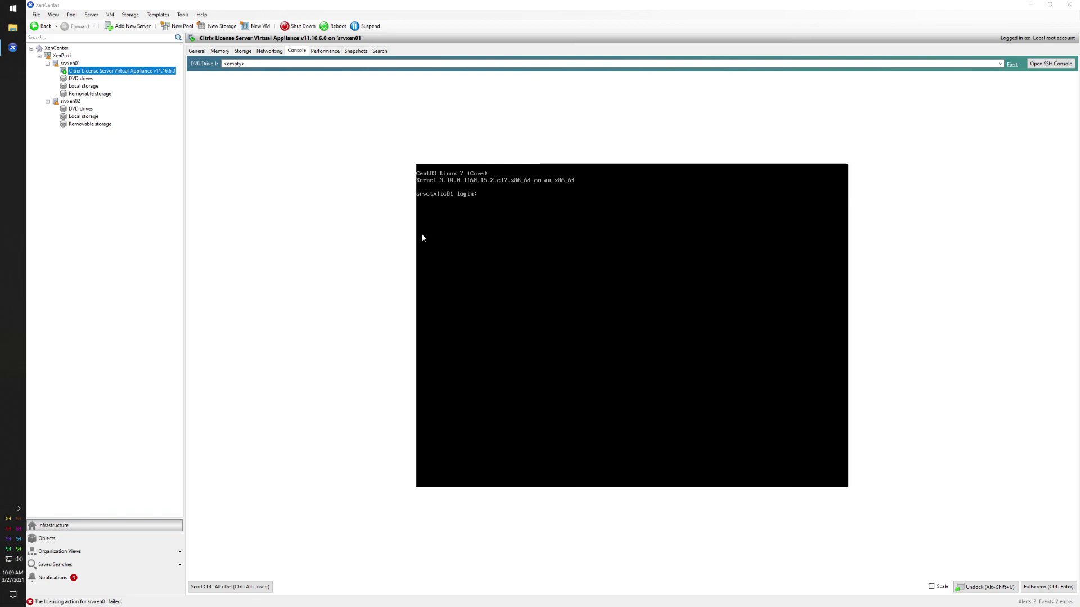
{"action": "left_click", "coordinate": [196, 51]}
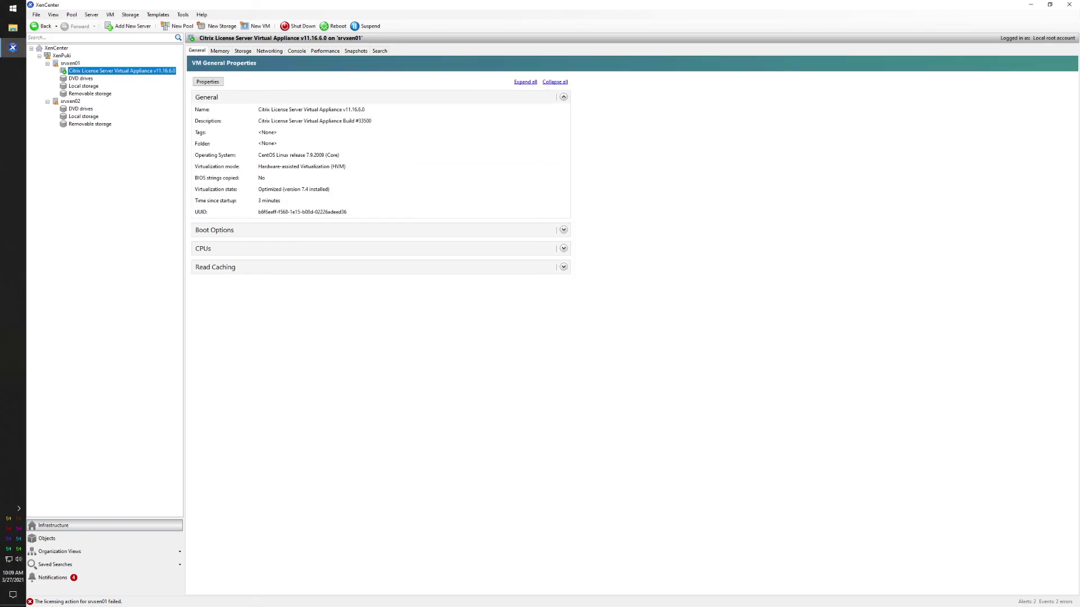